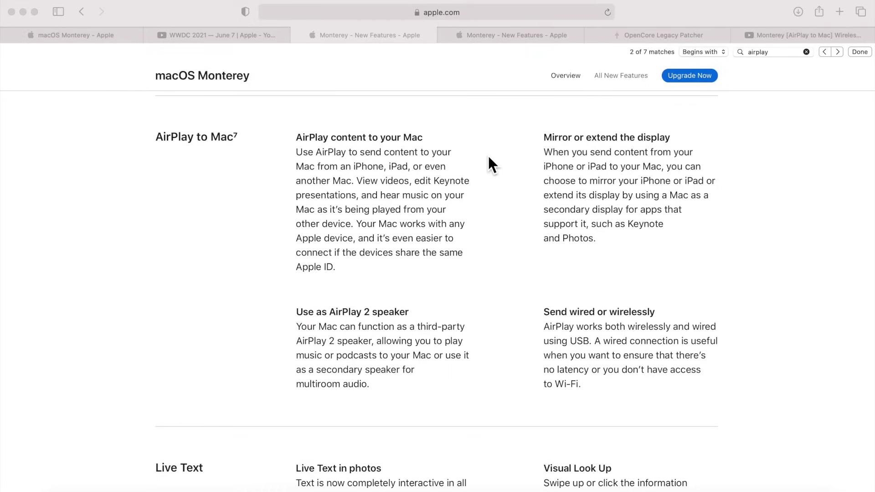
- Review footnote 7 on AirPlay to Mac supported models, then return to the OpenCore Legacy Patcher home page
left_click(501, 34)
scroll(434, 294, "up", 1)
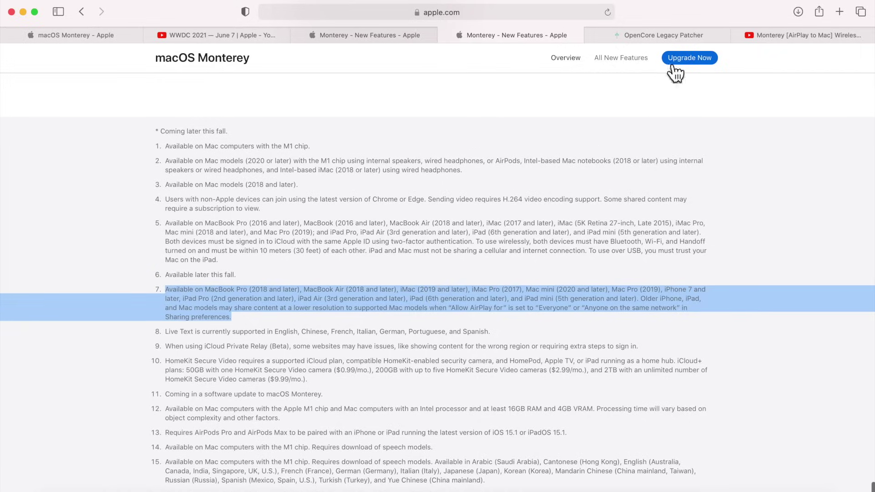
left_click(661, 35)
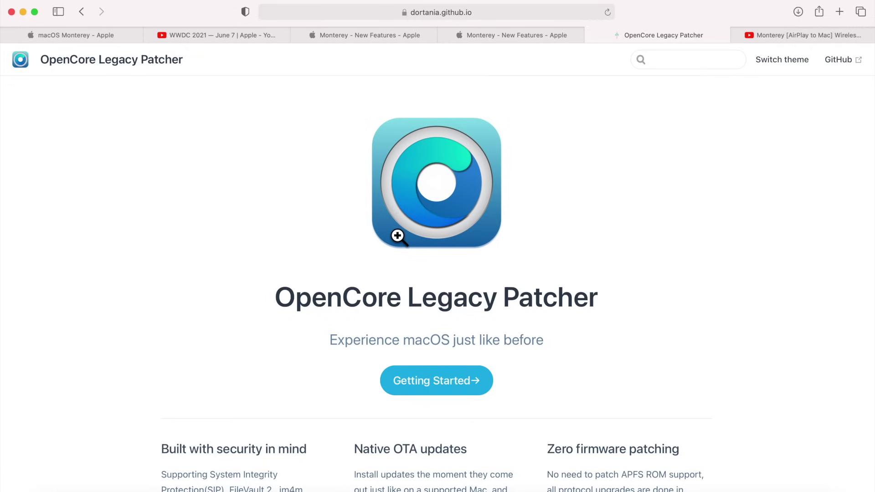
- Minimize Safari and bring forward the 2015 iMac and 2011 MacBook Pro remote screens
left_click(23, 12)
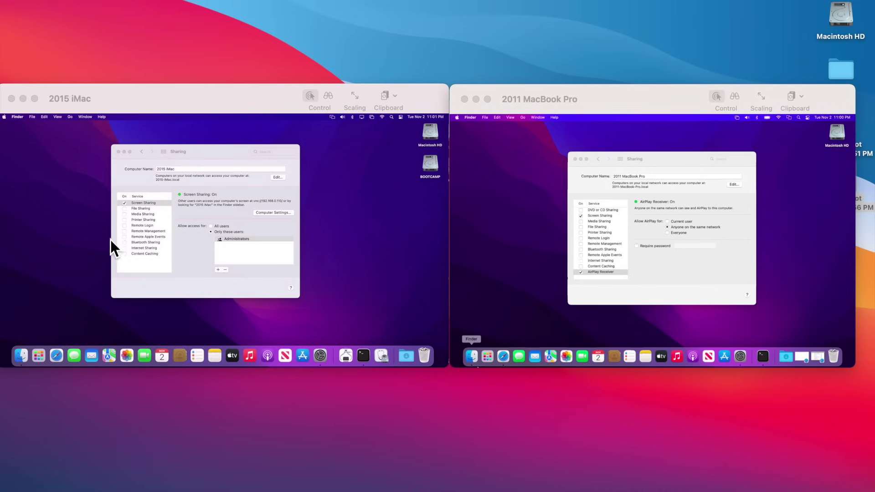
left_click(93, 235)
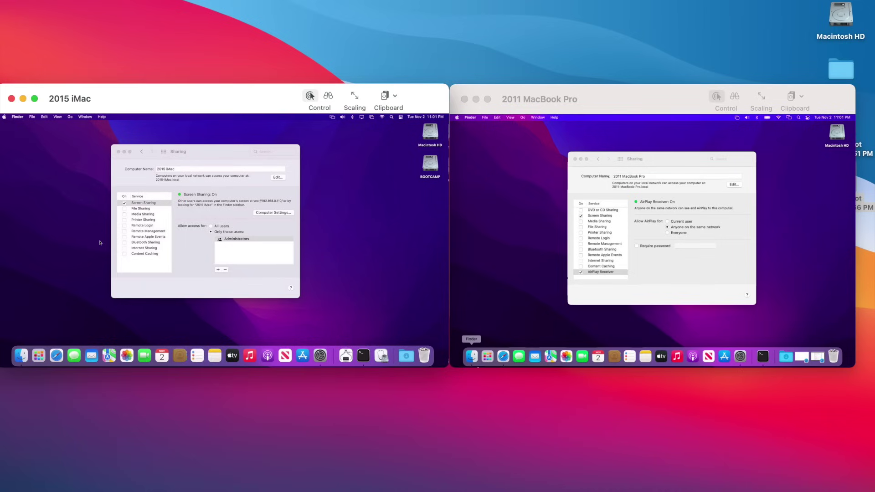
left_click(503, 266)
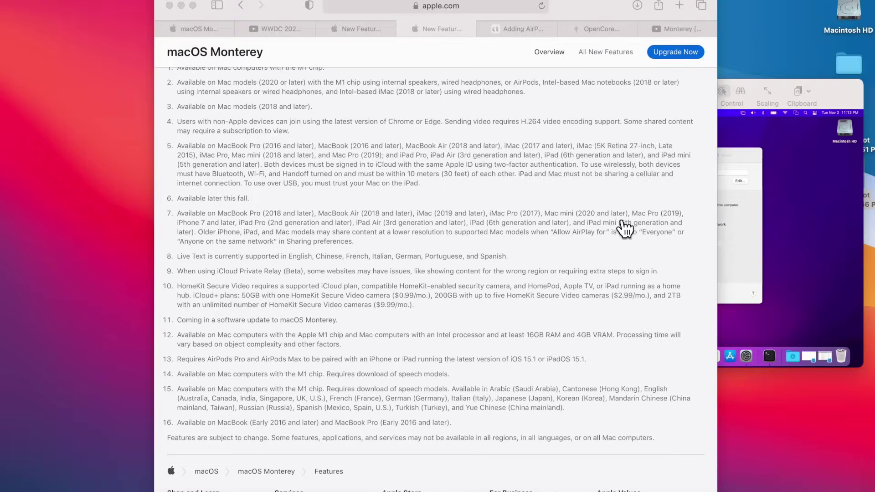
- Read the Adding AirPlay to Mac article down to its patch sets, then return to the OpenCore Legacy Patcher page
left_click(521, 31)
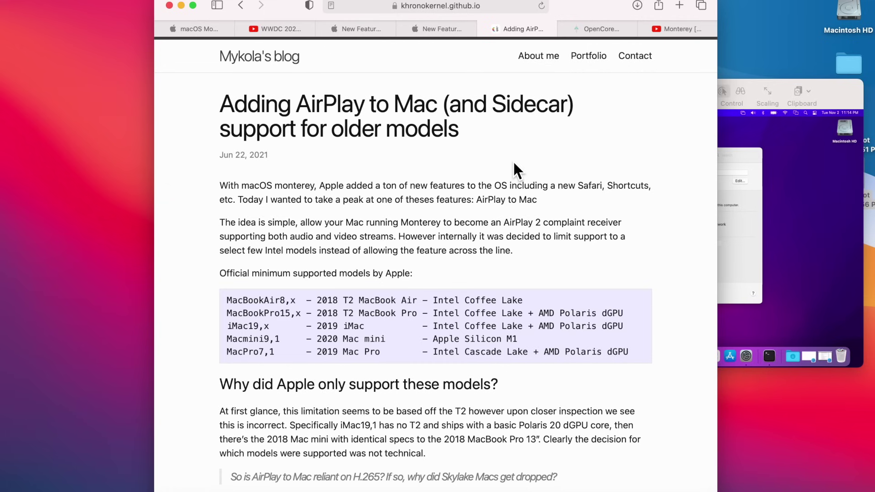
scroll(513, 163, "down", 3)
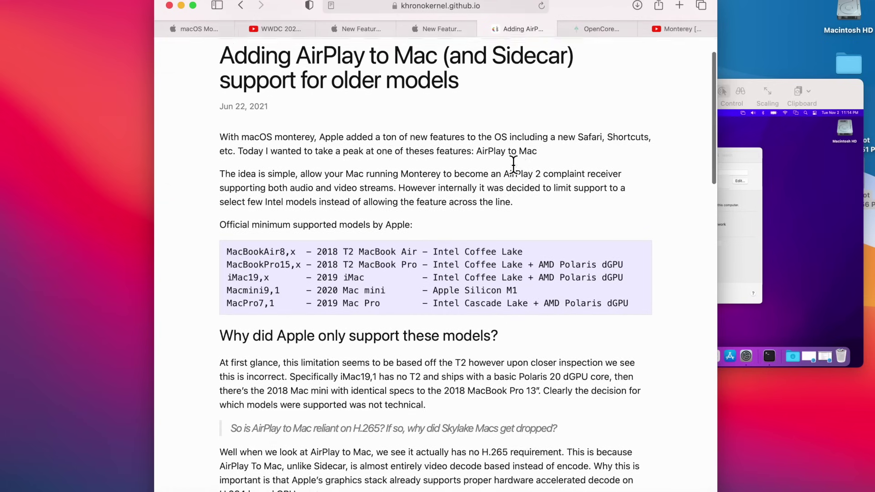
scroll(512, 160, "down", 2)
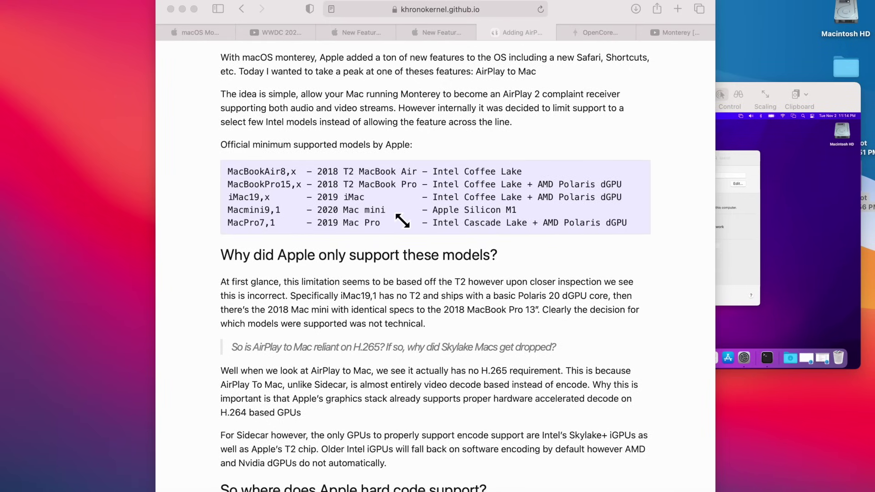
scroll(403, 221, "down", 15)
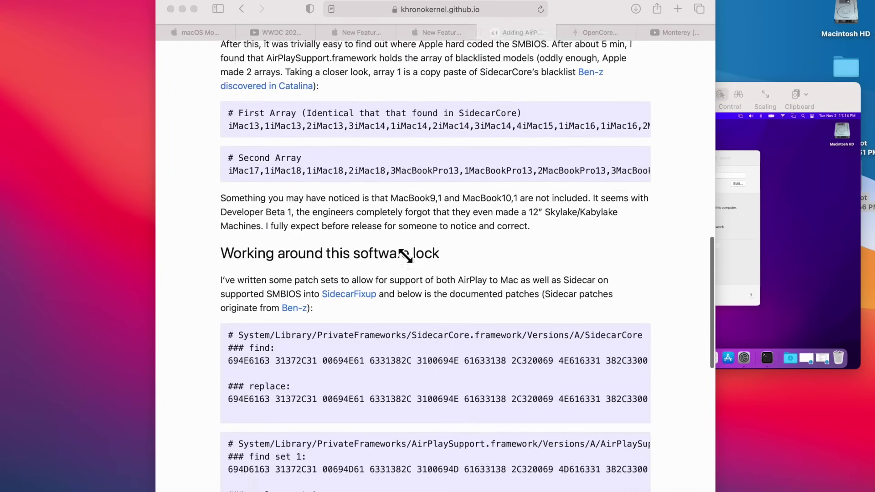
scroll(407, 279, "down", 2)
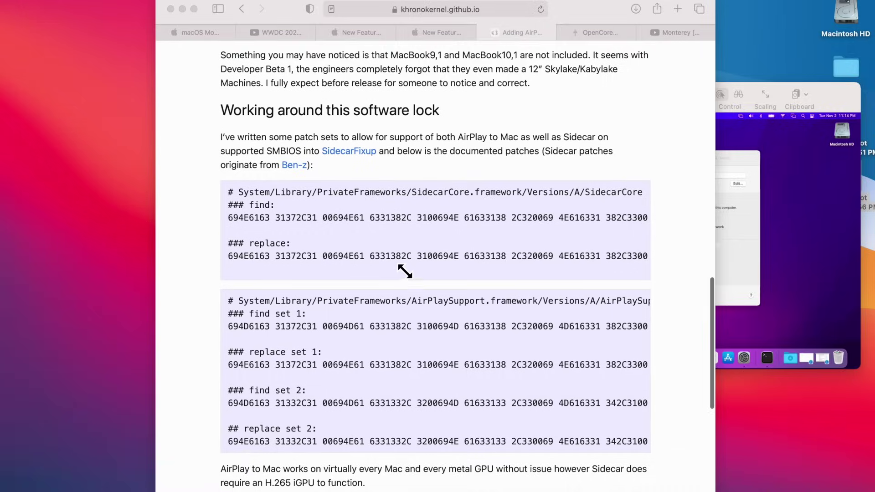
left_click(598, 33)
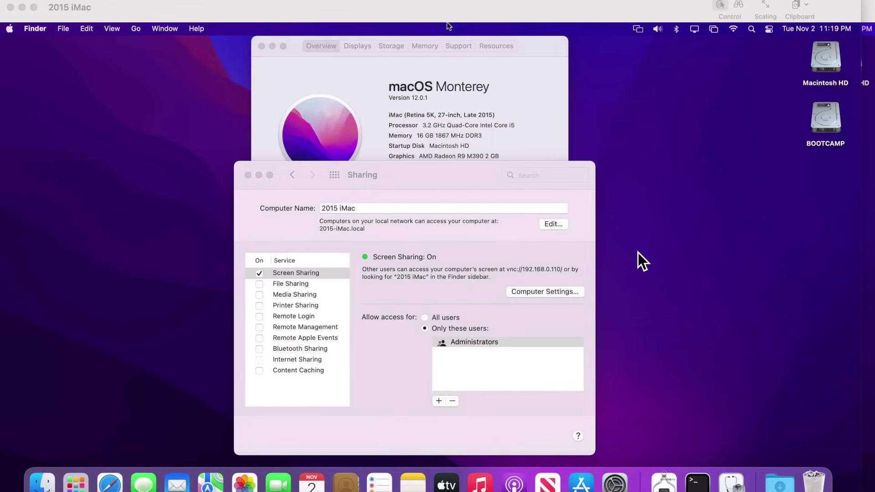
- Show the iMac's Sharing pane, then bring forward the MacBook Pro's Sharing pane with AirPlay Receiver enabled
left_click(446, 22)
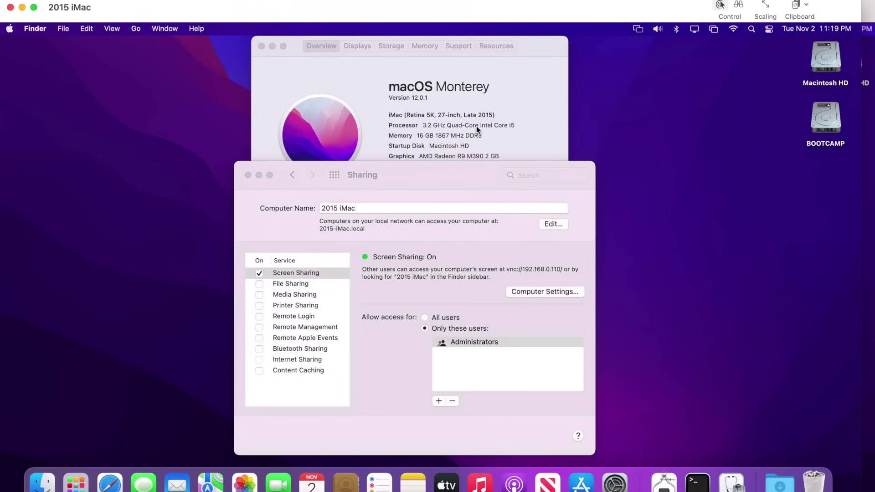
left_click(394, 181)
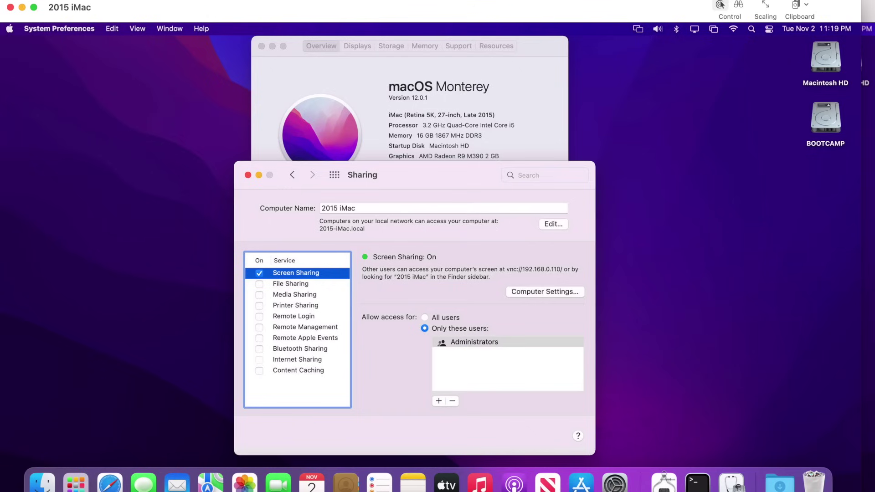
left_click(861, 286)
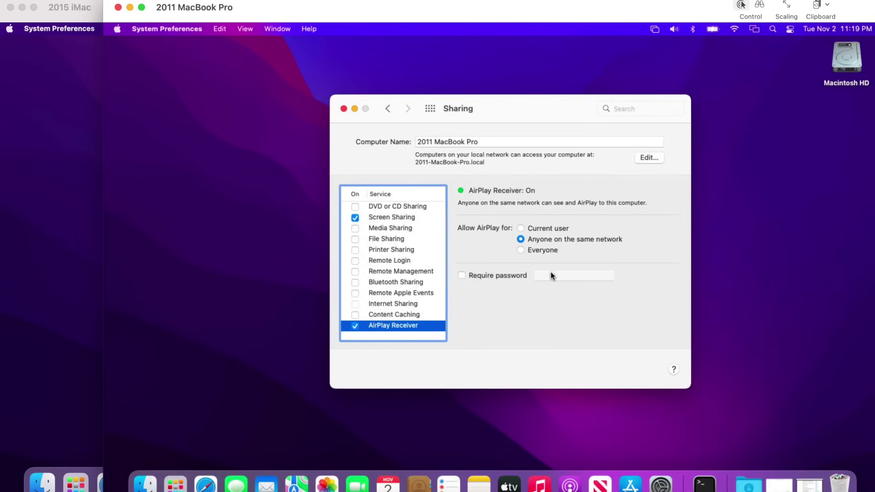
- Bring the 2015 iMac's Sharing settings, lacking AirPlay Receiver, back in front of the MacBook Pro
left_click(54, 120)
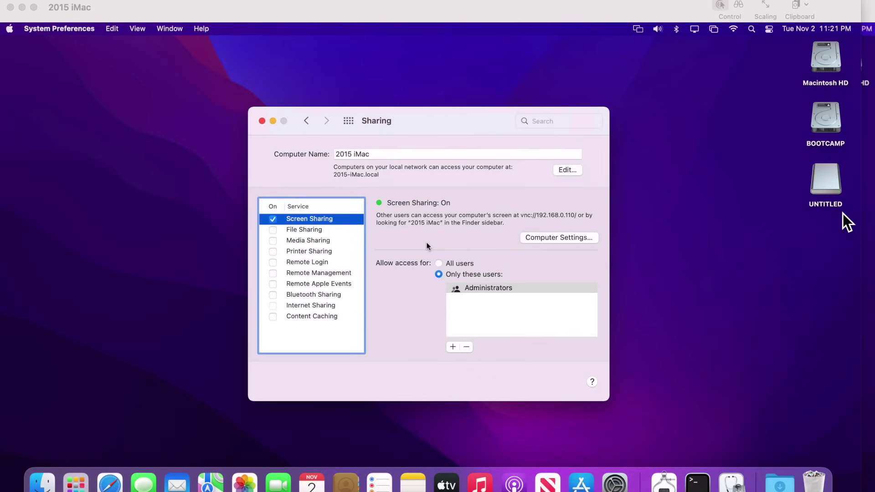
- Launch Disk Utility on the remote iMac through Spotlight
left_click(766, 303)
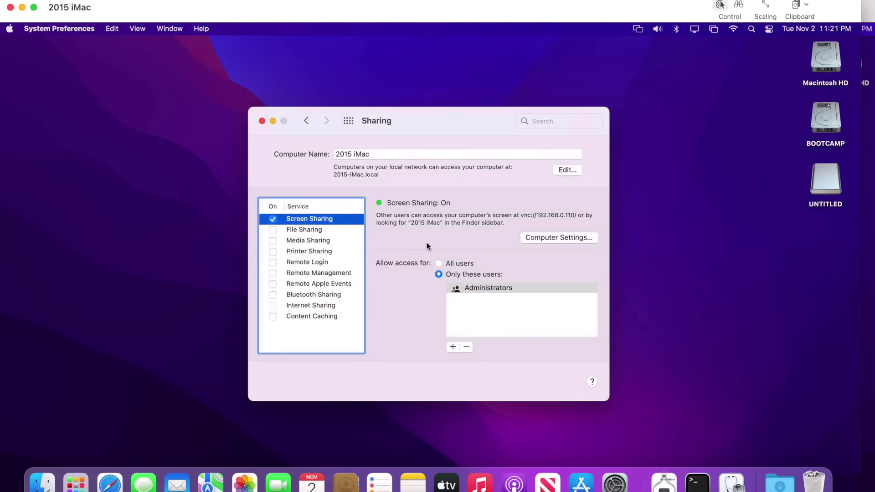
left_click(729, 293)
key("super+space")
type("d")
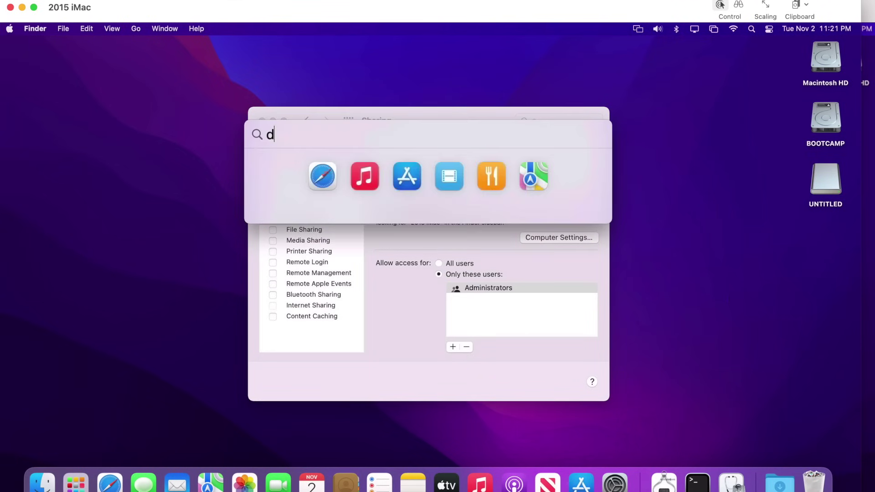
key("Return")
left_click_drag(397, 166, 381, 121)
- Show all devices, select the 4.13 GB USB FLASH DRIVE Media and start erasing it
left_click(285, 127)
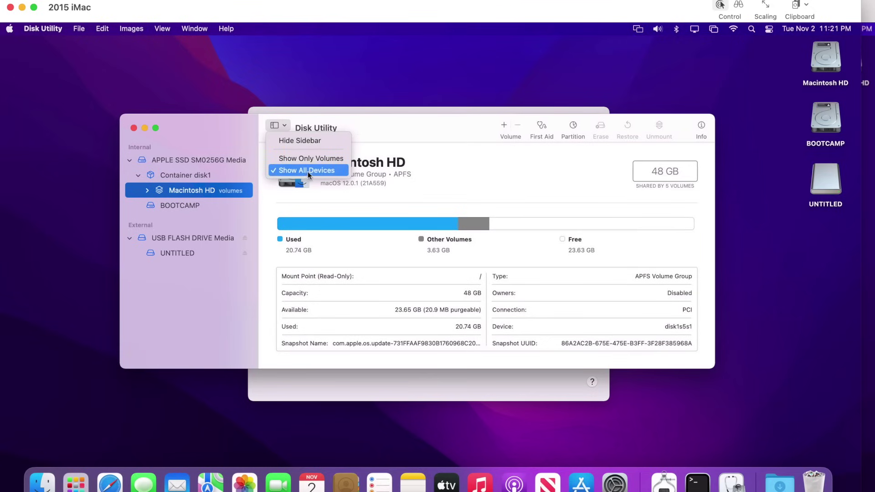
left_click(294, 157)
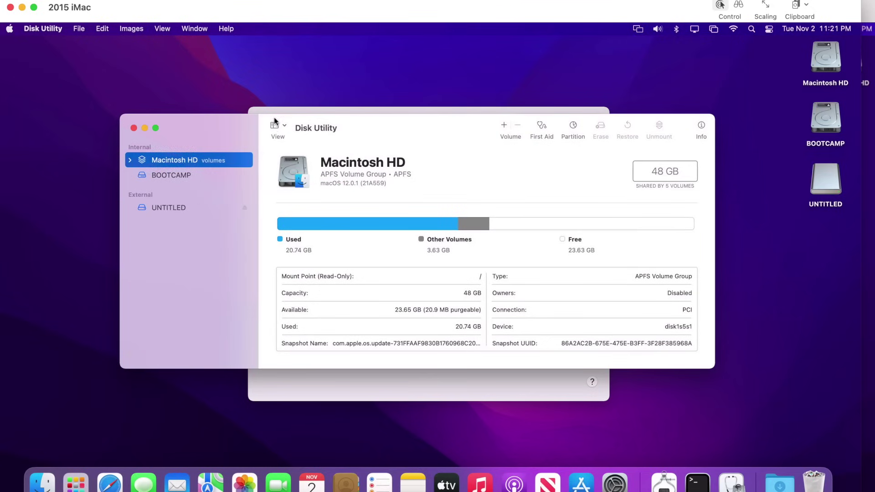
left_click(274, 126)
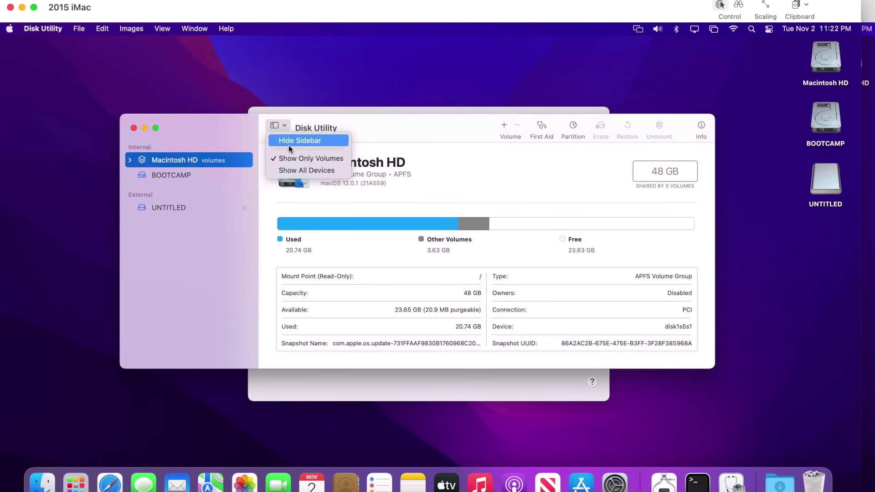
left_click(292, 169)
left_click(191, 283)
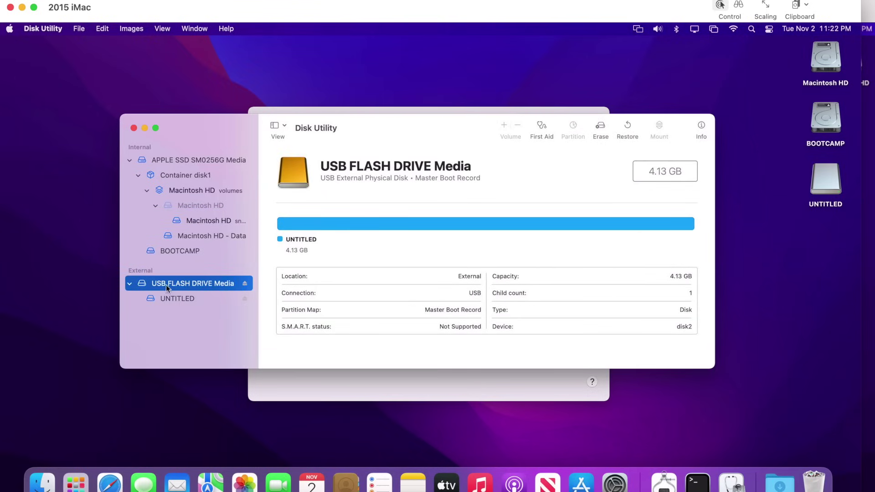
left_click(601, 126)
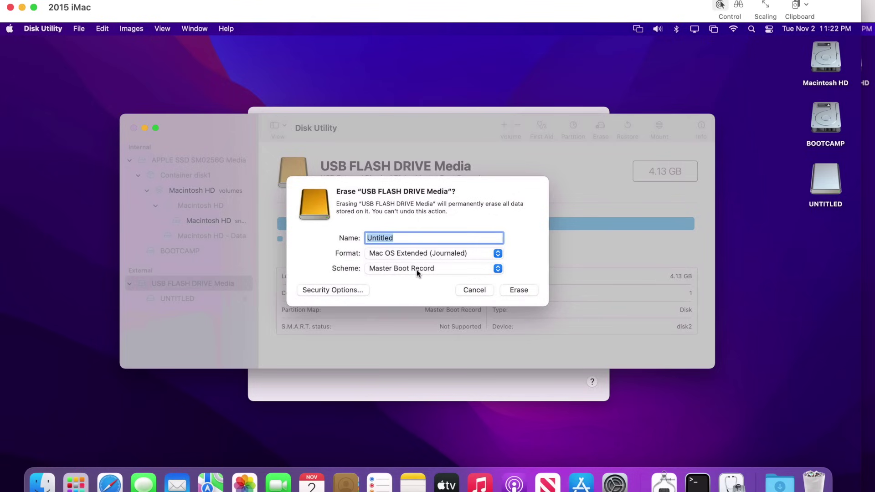
- Erase the USB drive as 'OCLP', Mac OS Extended (Journaled), GUID Partition Map
type("OCLP")
left_click(394, 252)
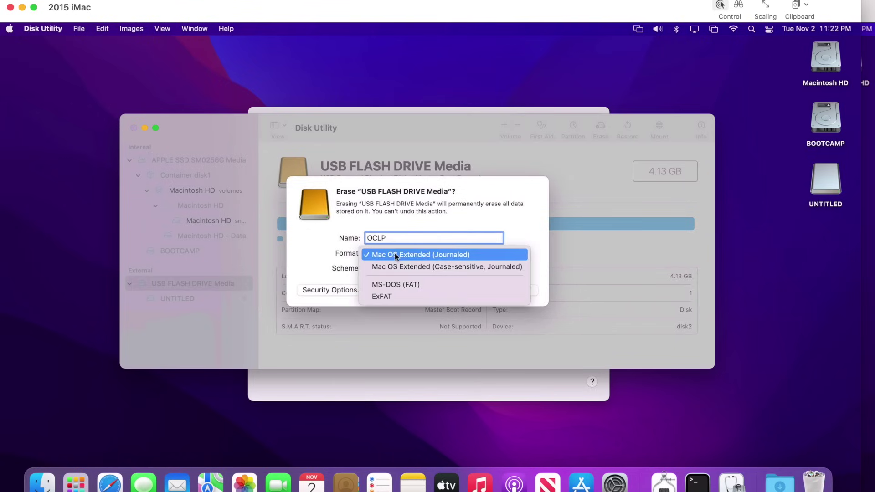
left_click(430, 255)
left_click(414, 269)
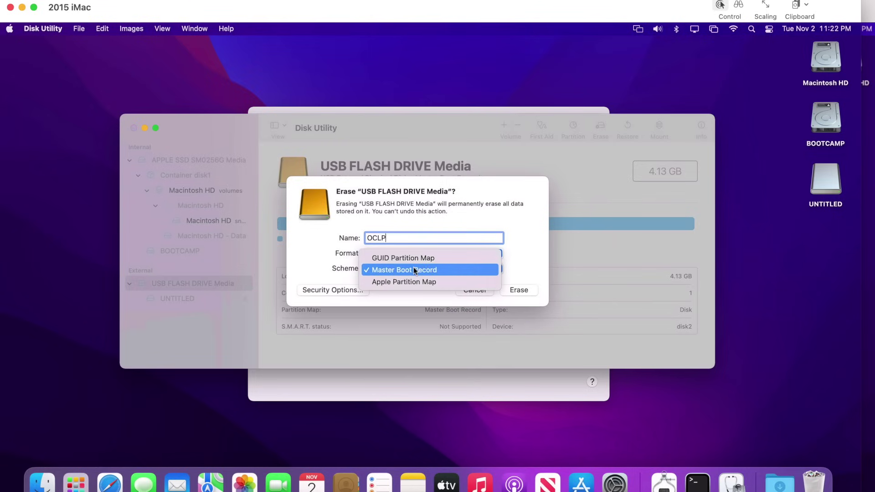
left_click(418, 257)
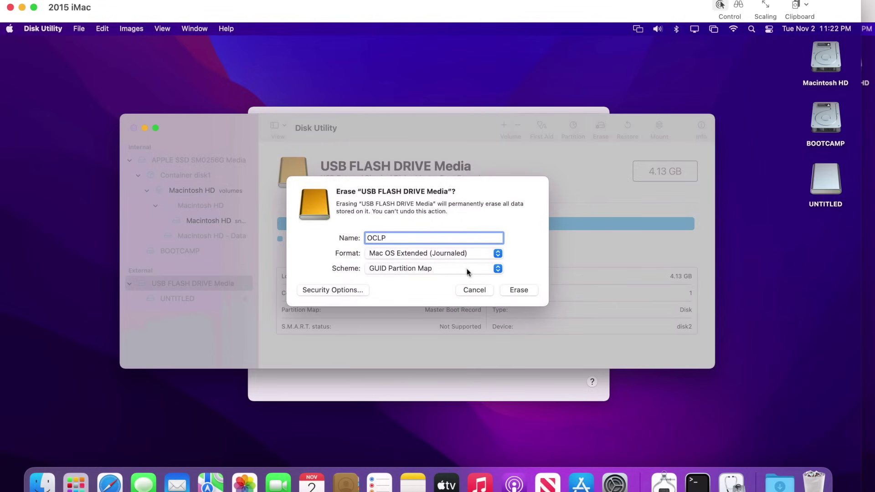
left_click(522, 290)
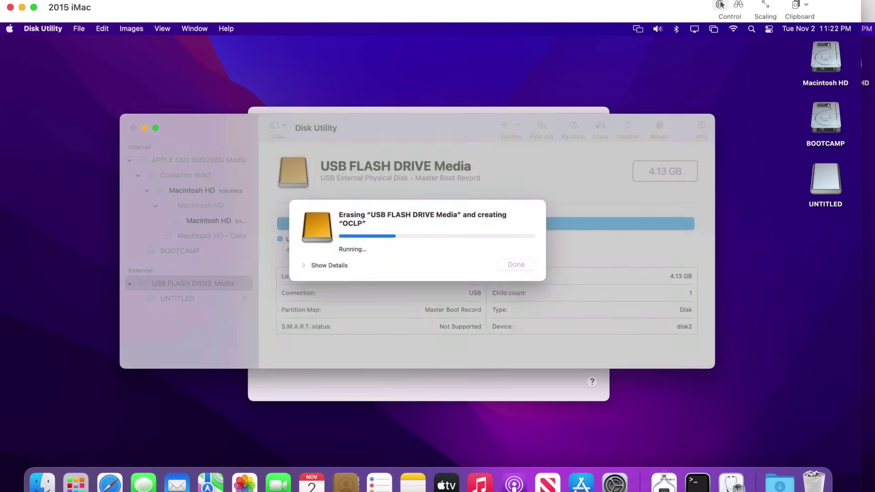
- Dismiss the erase summary and quit Disk Utility
left_click(516, 266)
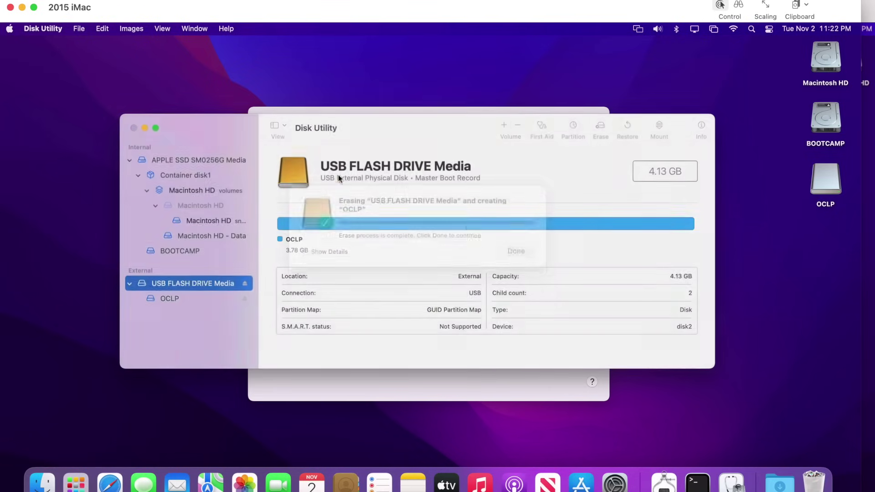
left_click(55, 32)
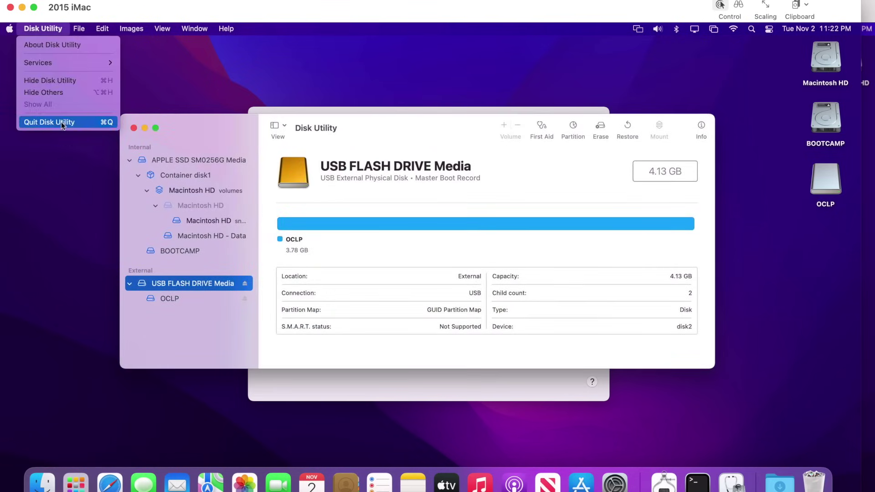
left_click(61, 121)
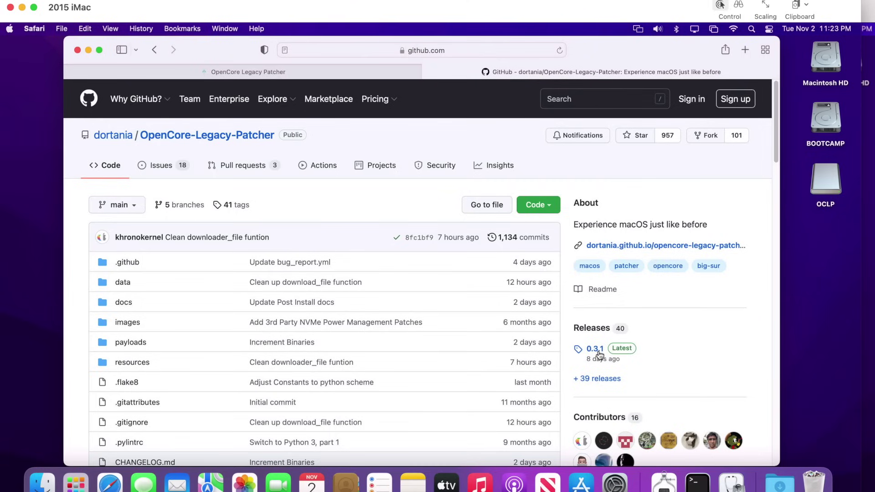
- Download OpenCore-Patcher-TUI.app.zip from the Assets of the 0.3.1 release page
left_click(599, 355)
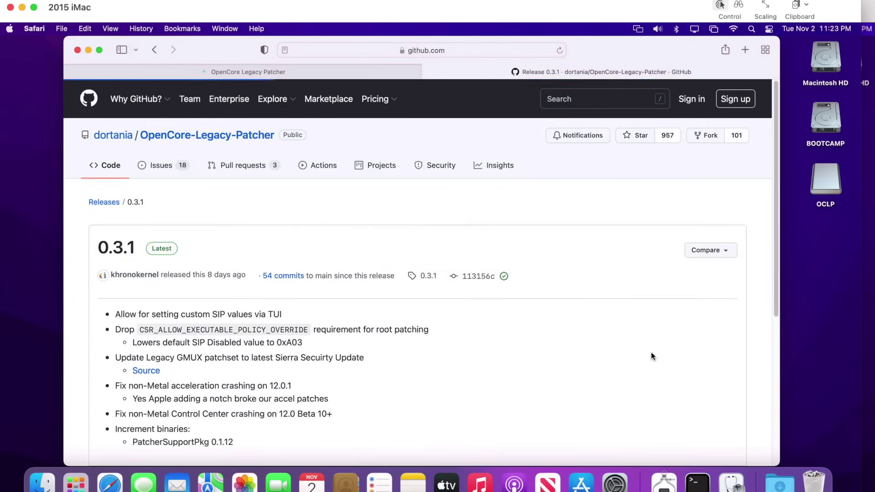
scroll(468, 327, "down", 5)
scroll(468, 327, "down", 1)
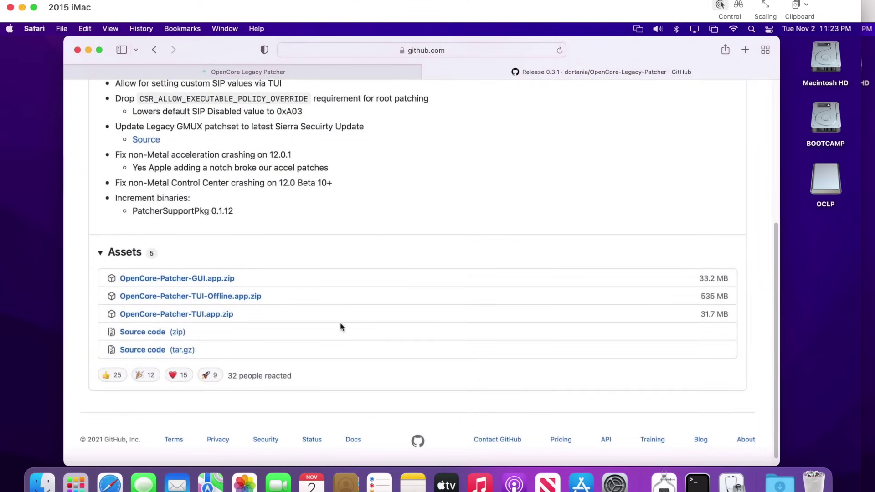
left_click(213, 318)
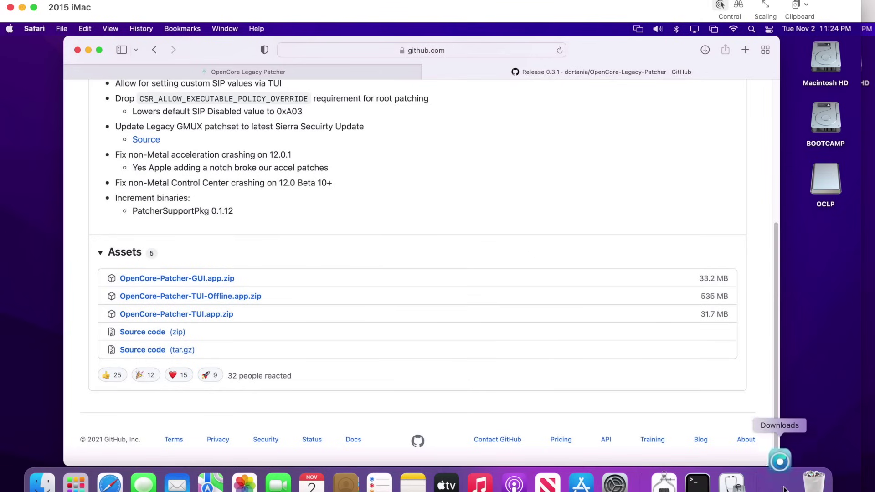
- Copy the downloaded OpenCore-Patcher into Applications, replacing the old copy, and launch it
left_click(820, 59)
double_click(820, 59)
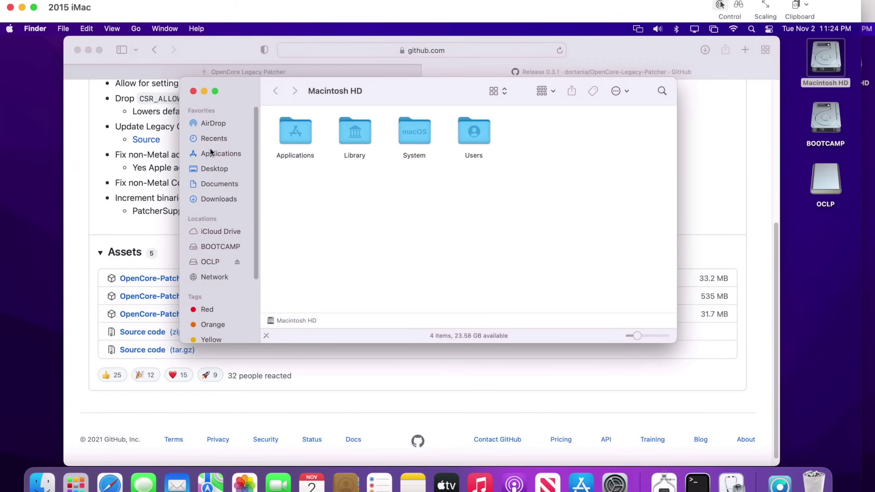
left_click(212, 155)
left_click(780, 482)
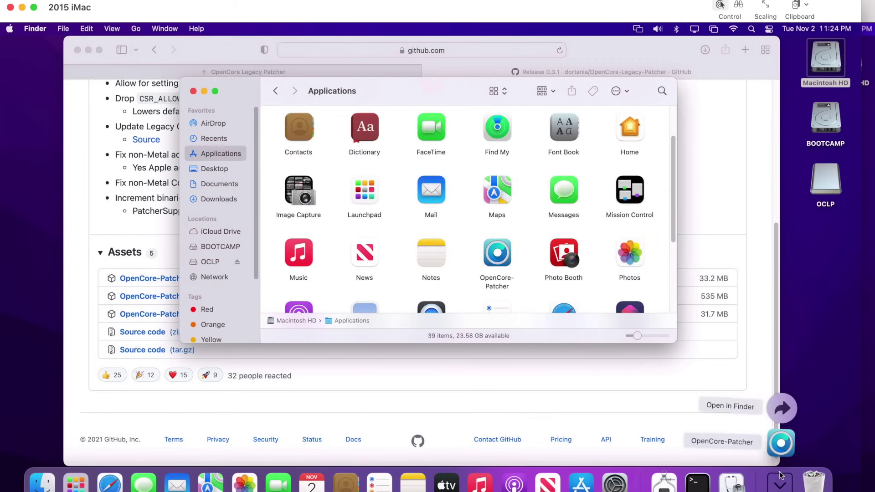
left_click_drag(780, 455, 456, 240)
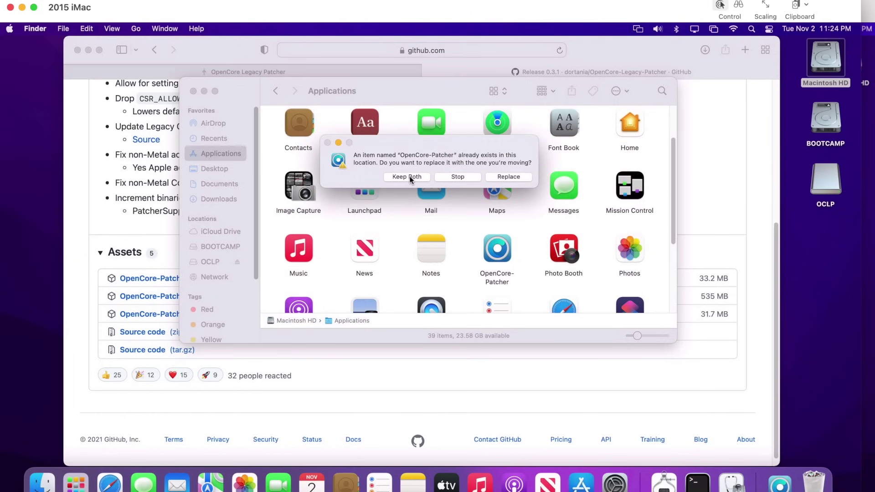
left_click(509, 178)
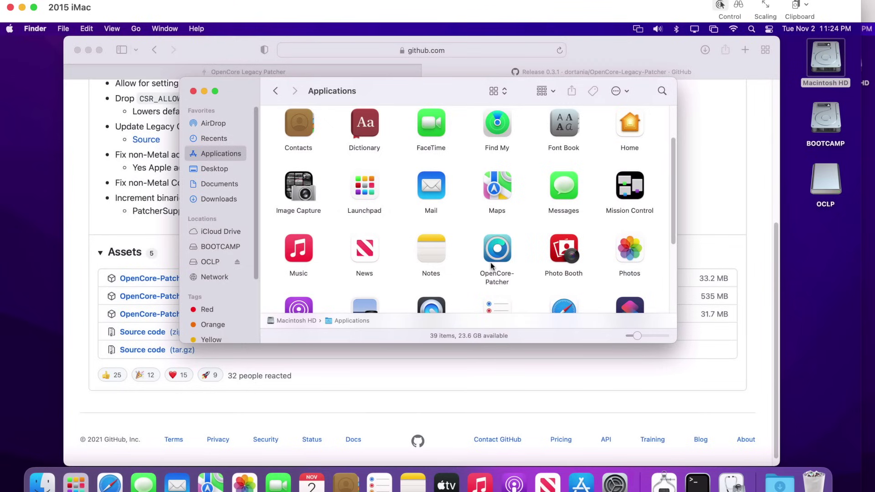
double_click(491, 261)
left_click(449, 249)
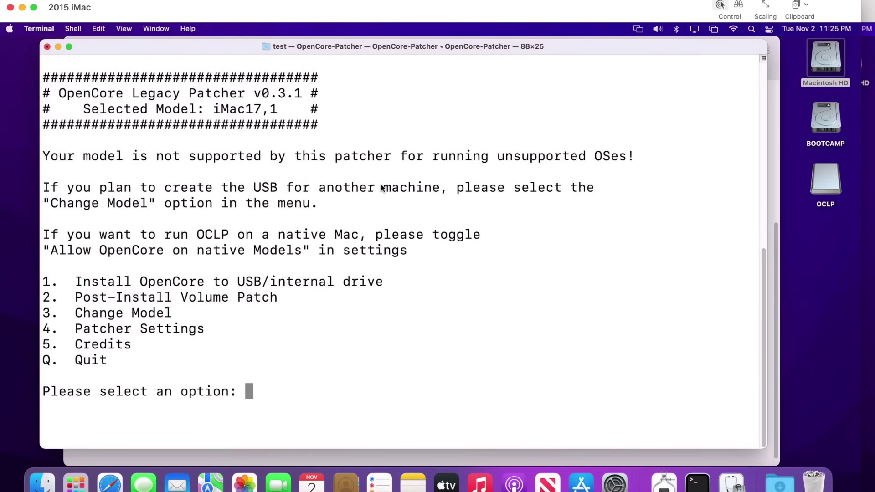
- Highlight 'Selected Model: iMac17,1' on the OpenCore Legacy Patcher main menu
left_click_drag(286, 109, 180, 109)
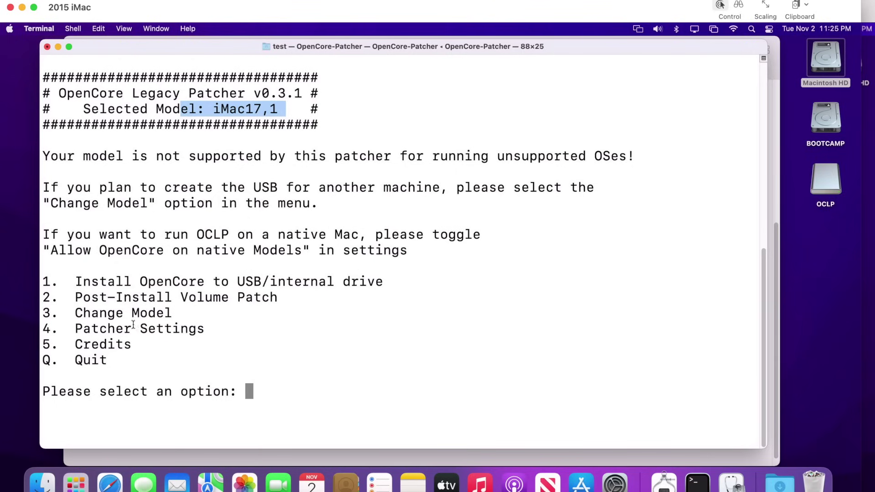
- Set Allow OpenCore on native Models to True in Patcher Settings, then return to the main menu
type("4")
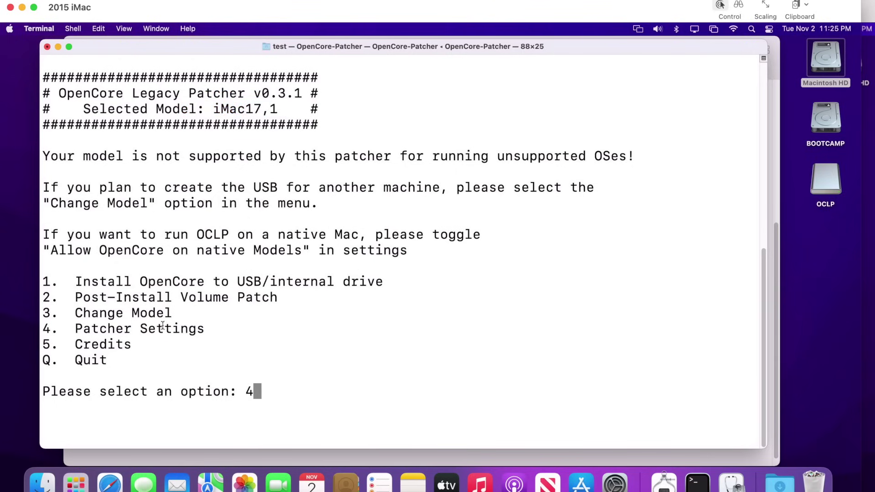
key("Return")
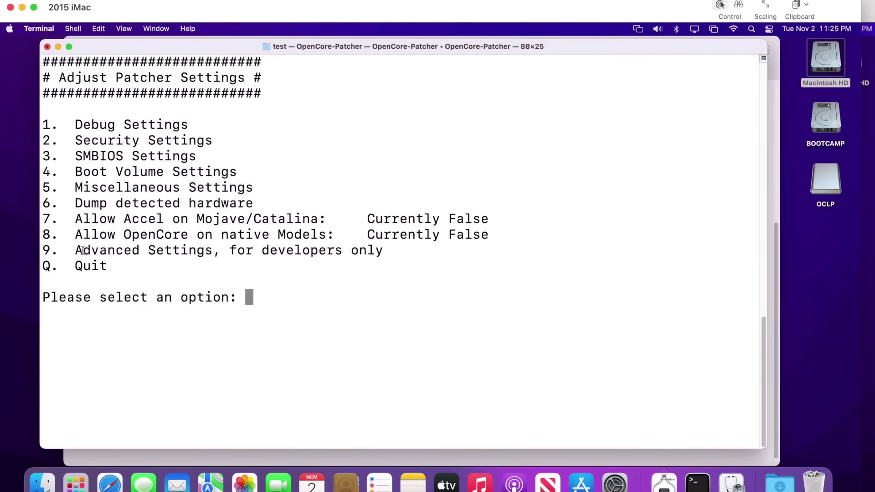
left_click(44, 236)
left_click_drag(44, 235, 521, 240)
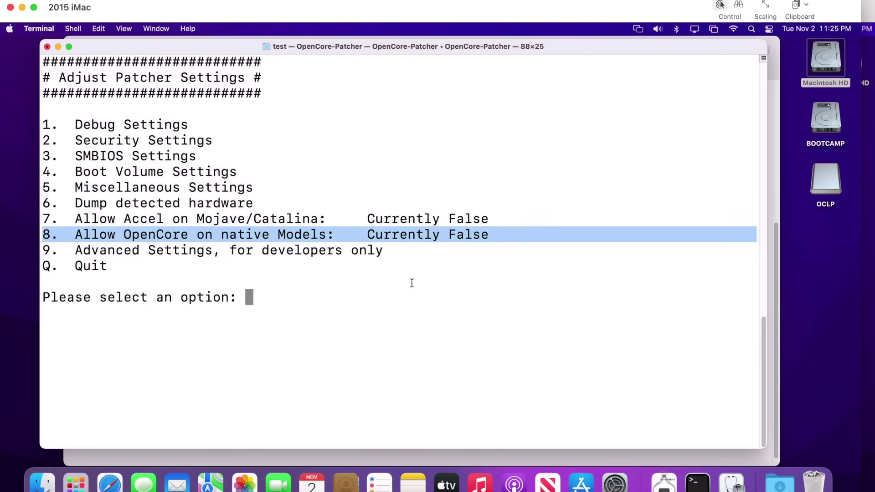
type("8")
key("Return")
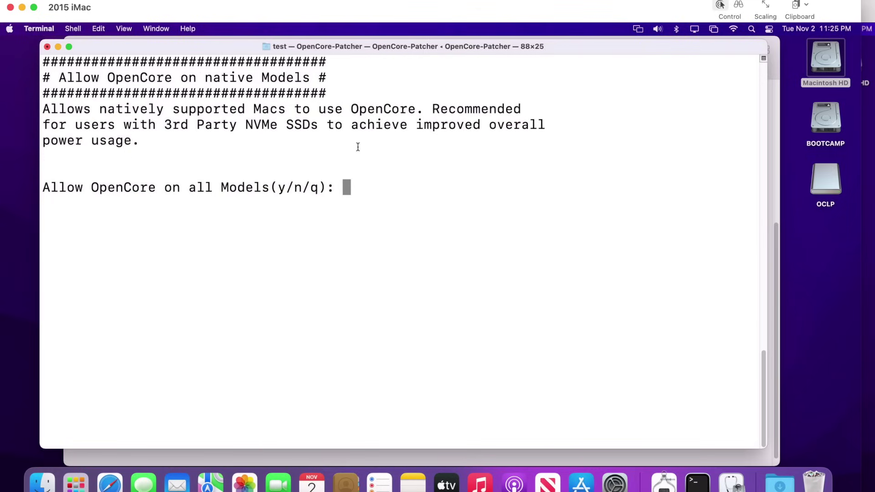
type("y")
key("Return")
type("q")
key("Return")
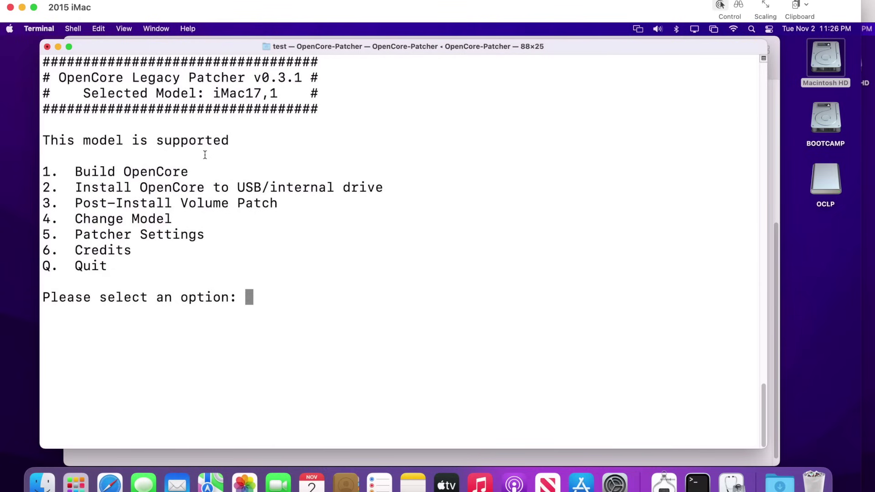
- Set ShowPicker Mode to False under Miscellaneous Settings and back out to the main menu
type("5")
key("Return")
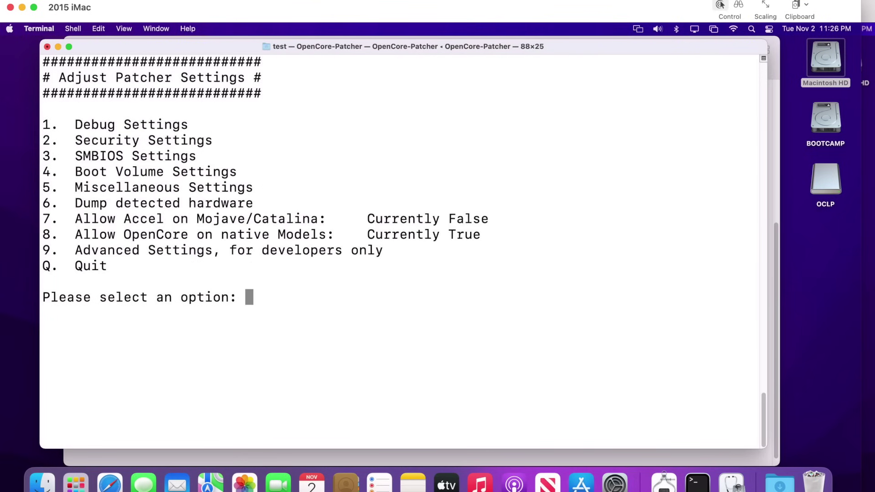
type("5")
key("Return")
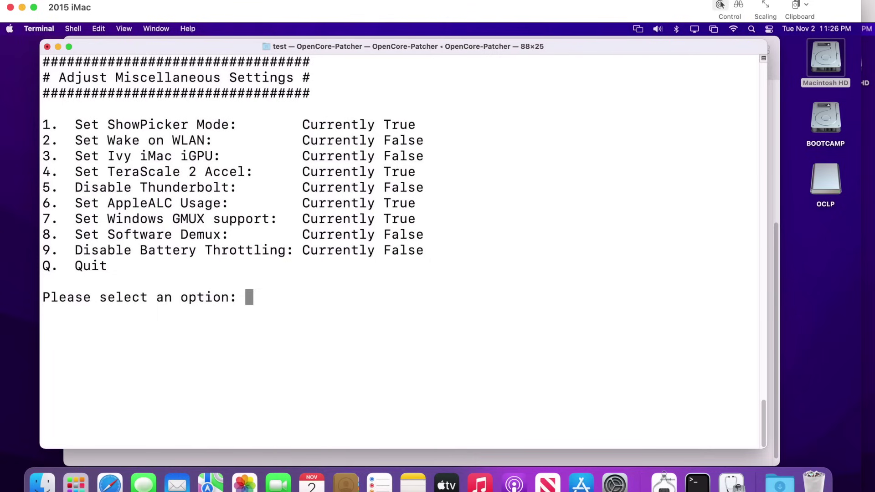
type("1")
key("Return")
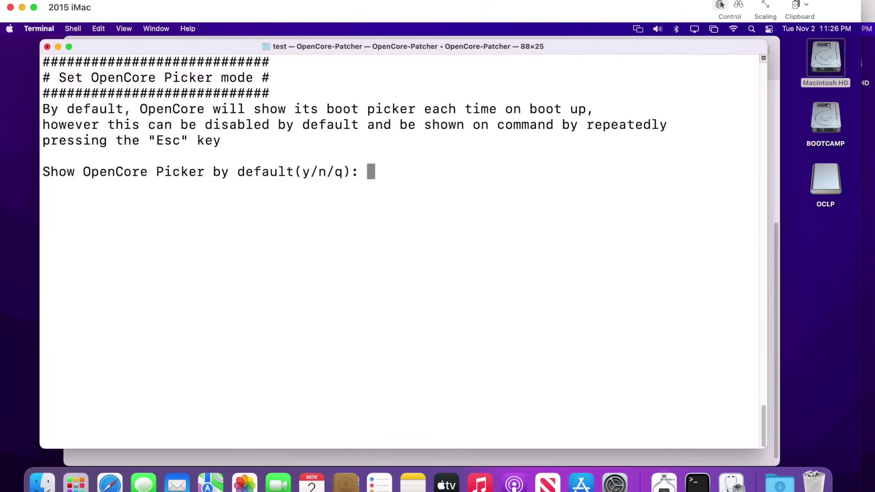
type("n")
key("Return")
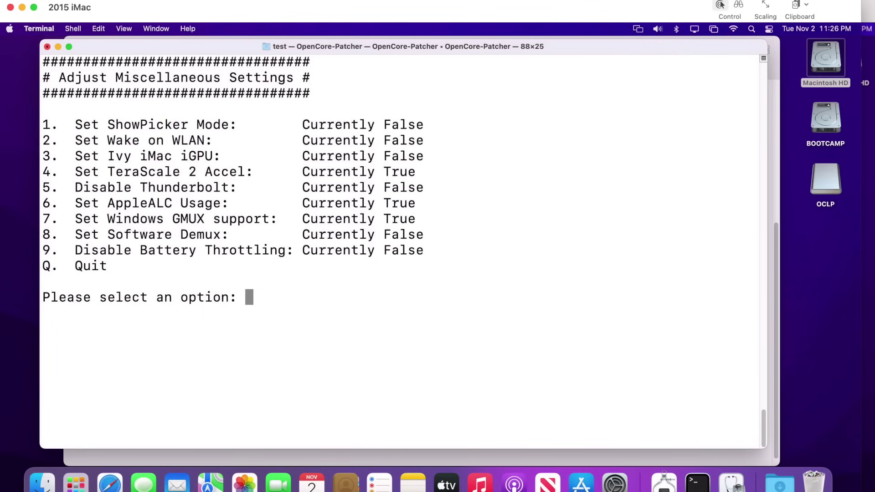
type("q")
key("Return")
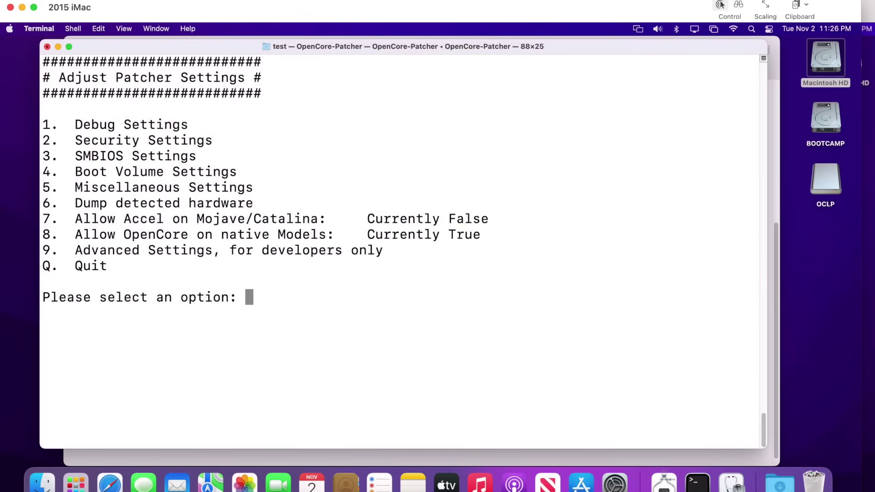
type("q")
key("Return")
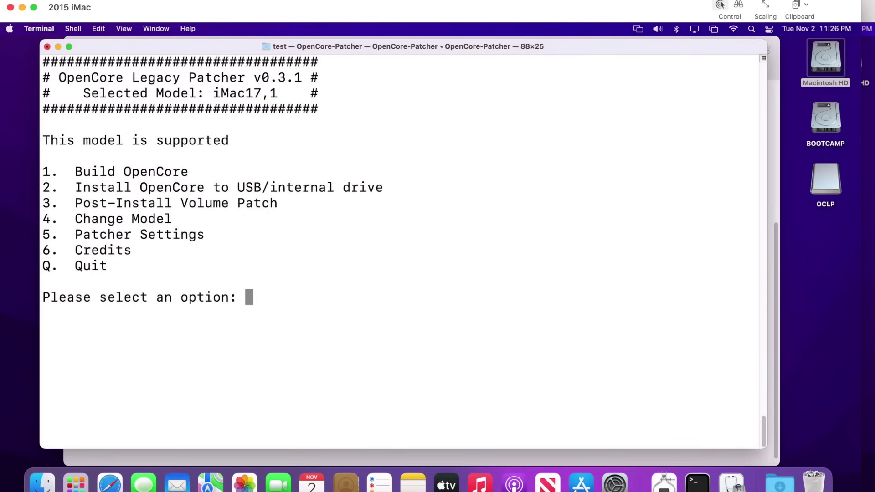
- Run Build OpenCore for the iMac17,1 and go back once the build finishes
type("1")
key("Return")
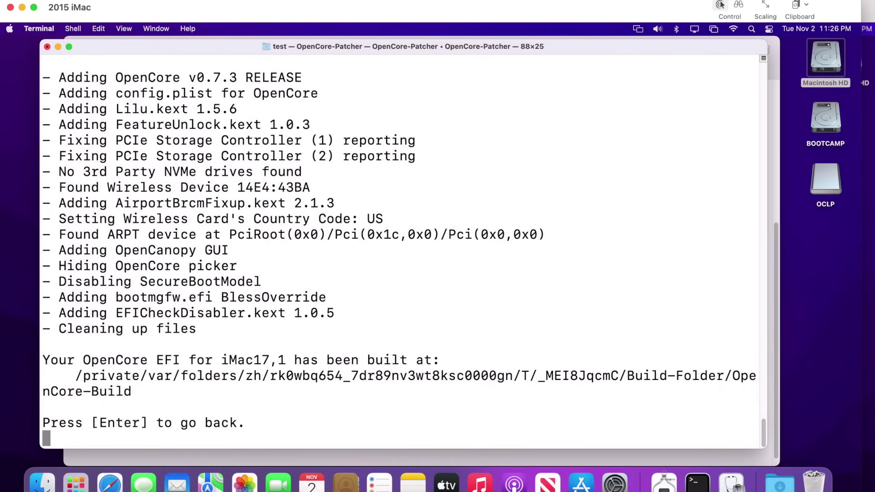
key("Return")
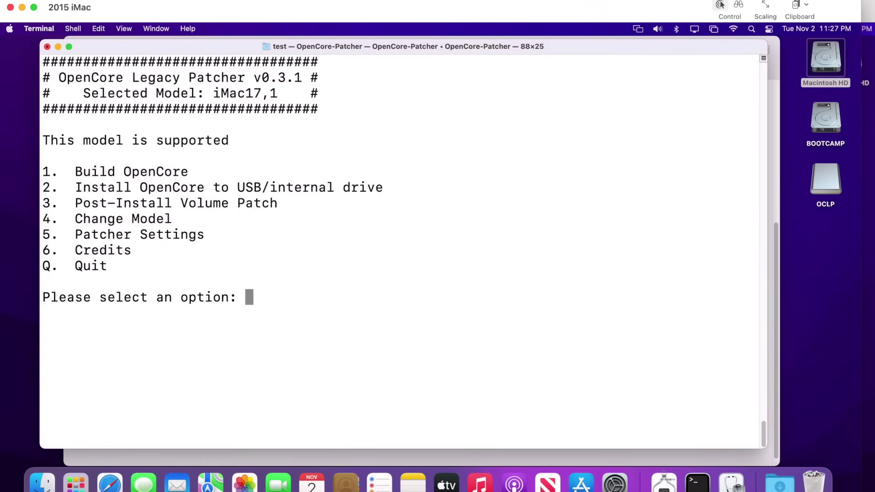
- Install OpenCore to the USB flash drive's EFI partition disk2s1, authorising with the admin password
type("2")
key("Return")
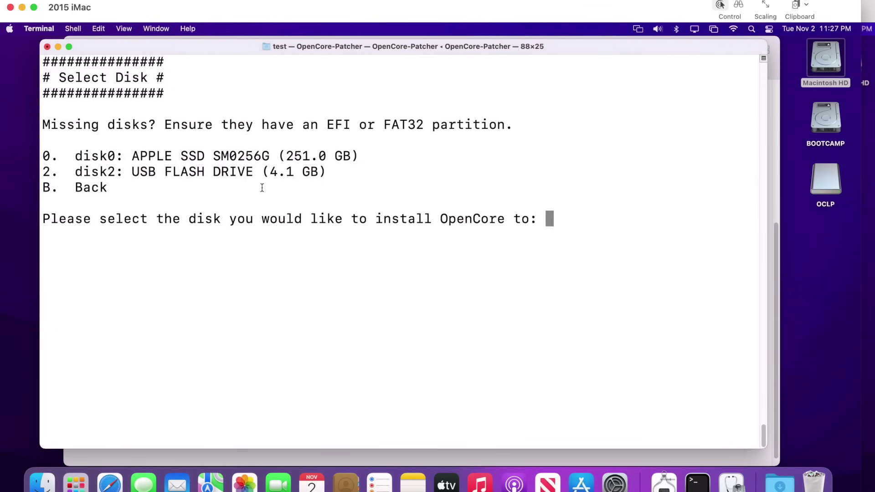
type("2")
key("Return")
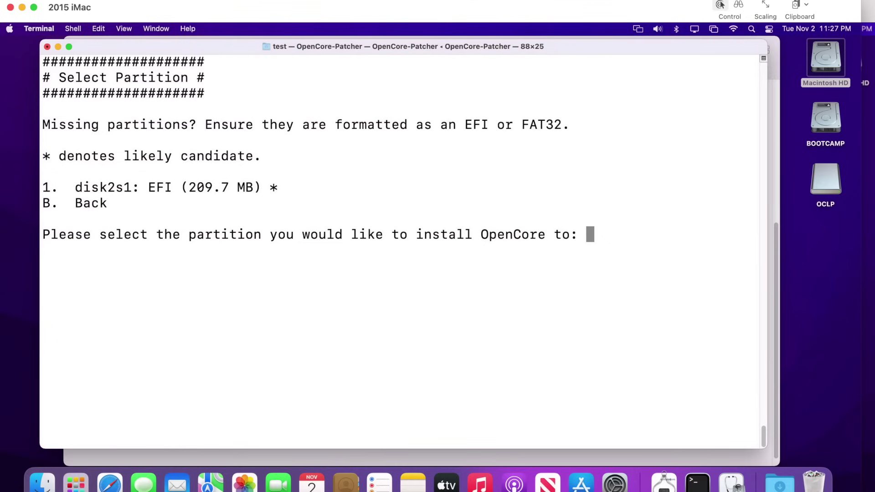
type("1")
key("Return")
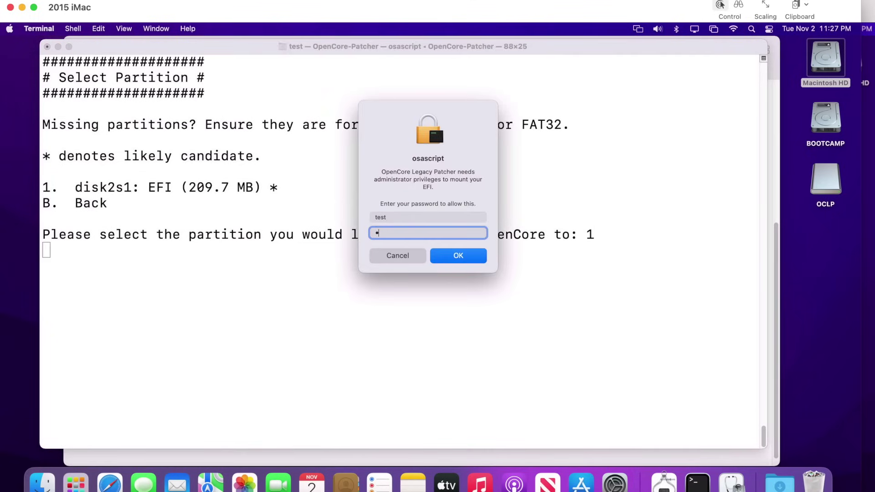
key("Return")
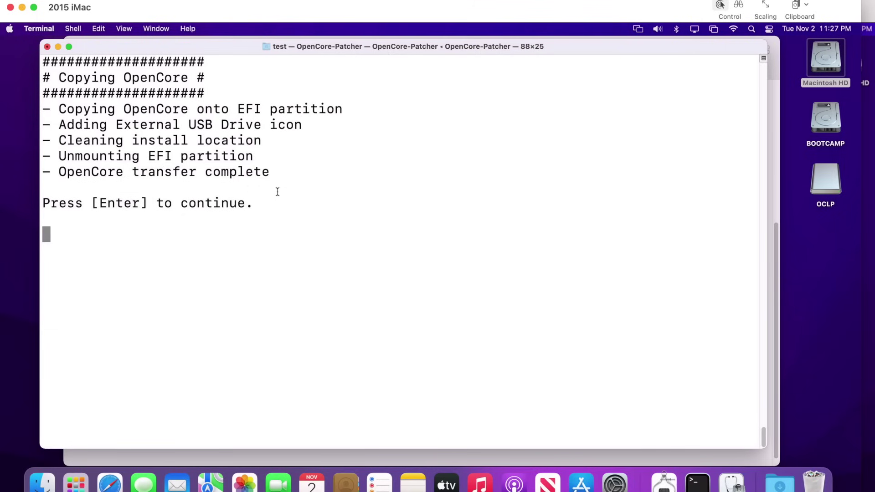
- Return to the main menu after 'OpenCore transfer complete' and quit the patcher
key("Return")
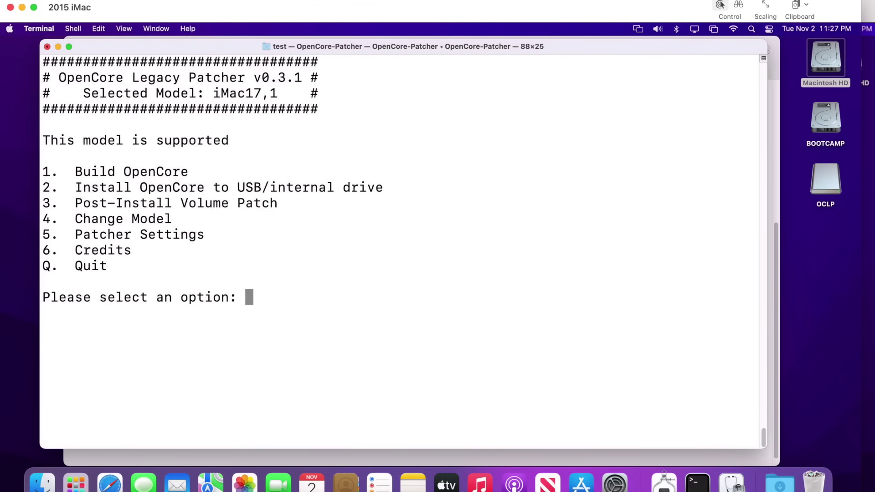
type("q")
key("Return")
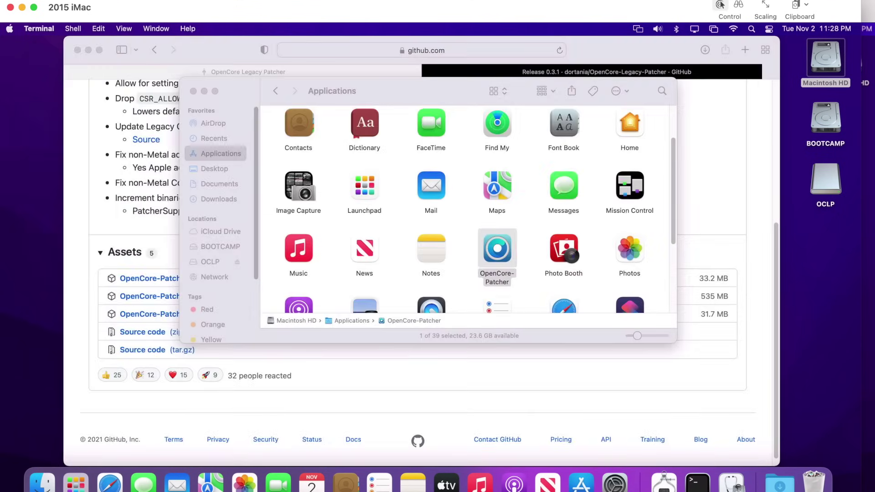
left_click(827, 193)
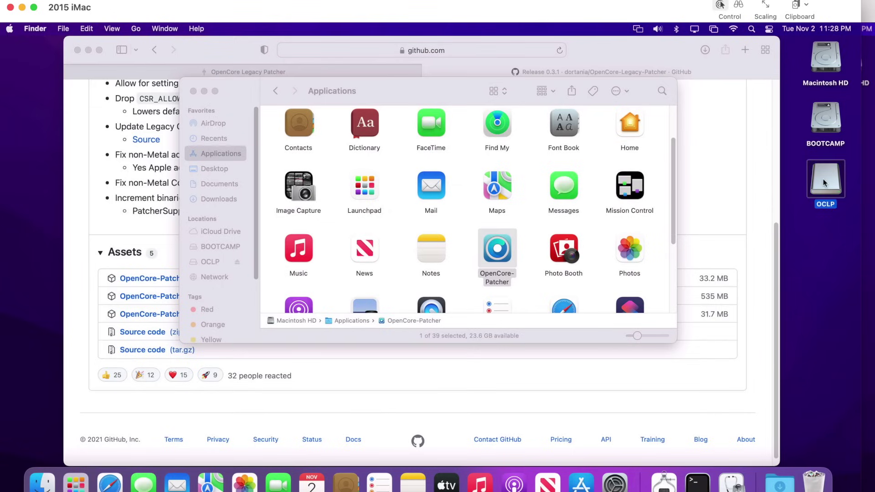
double_click(828, 193)
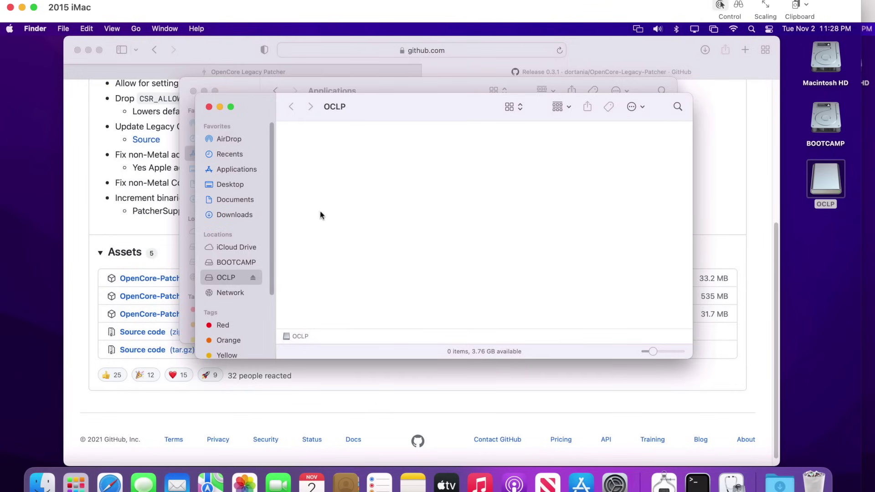
left_click(209, 107)
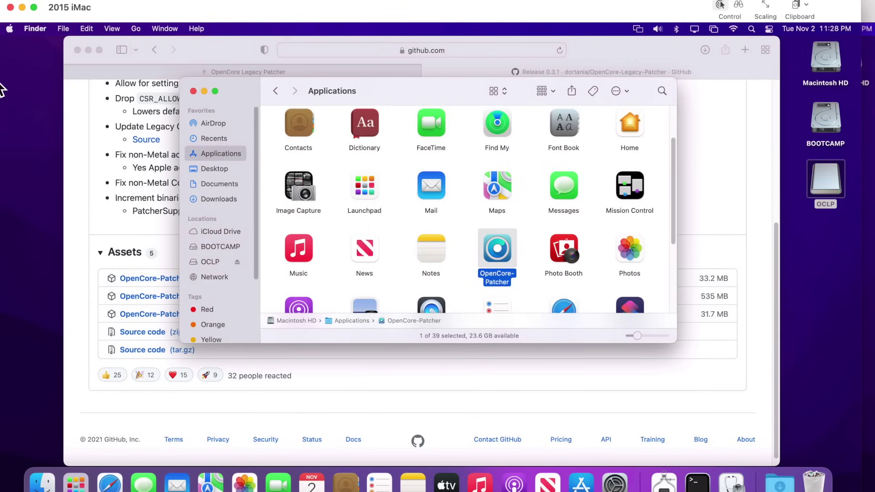
left_click(9, 28)
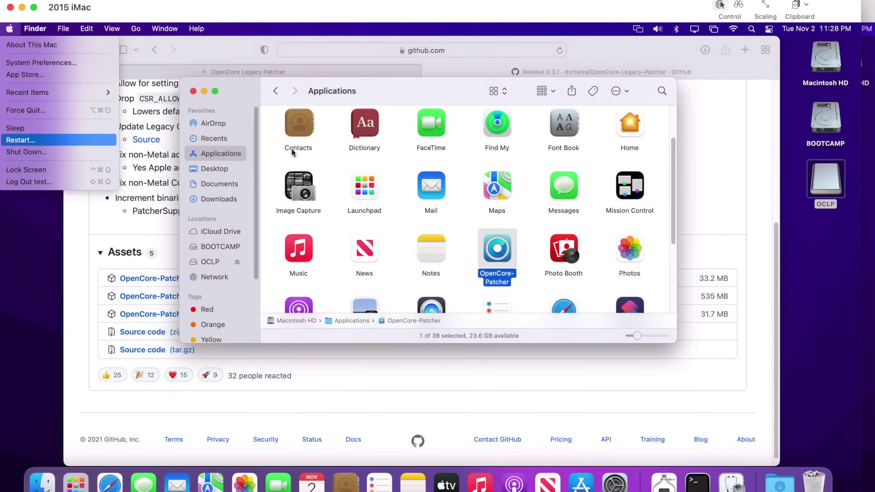
- Restart the iMac, then select EFI Boot in the OpenCore boot picker to start up
left_click(45, 145)
left_click(520, 197)
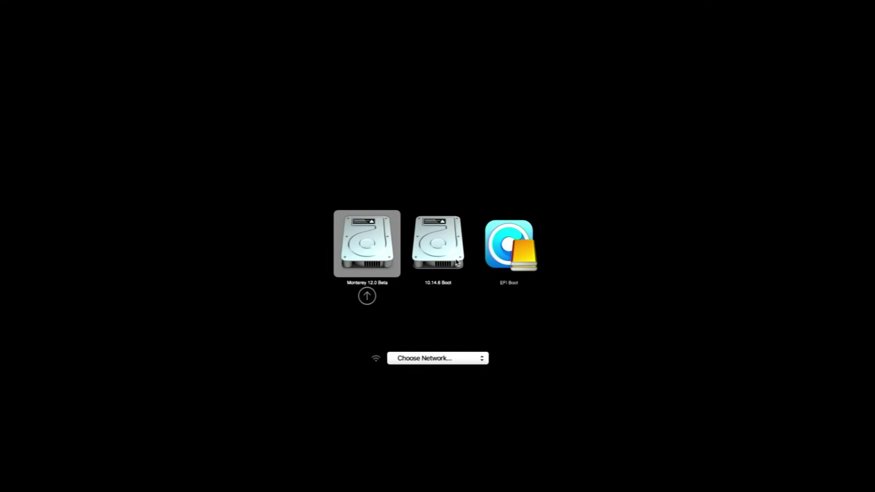
key("Right")
key("Right")
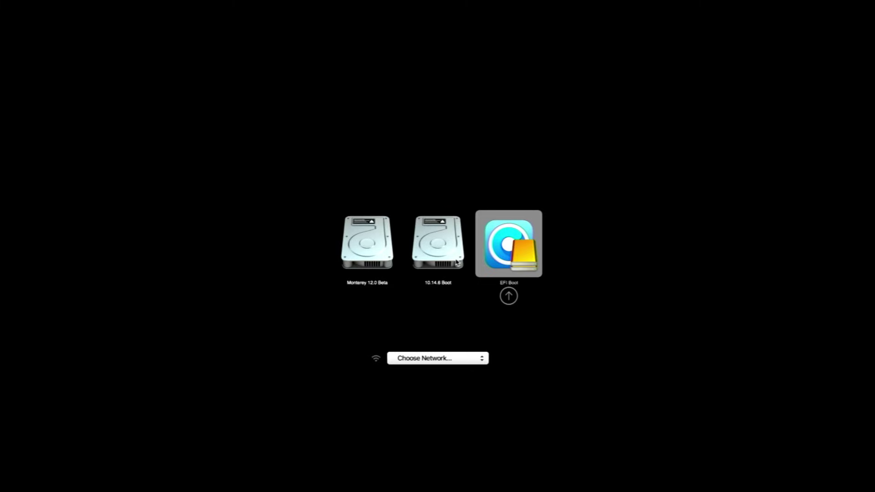
key("Return")
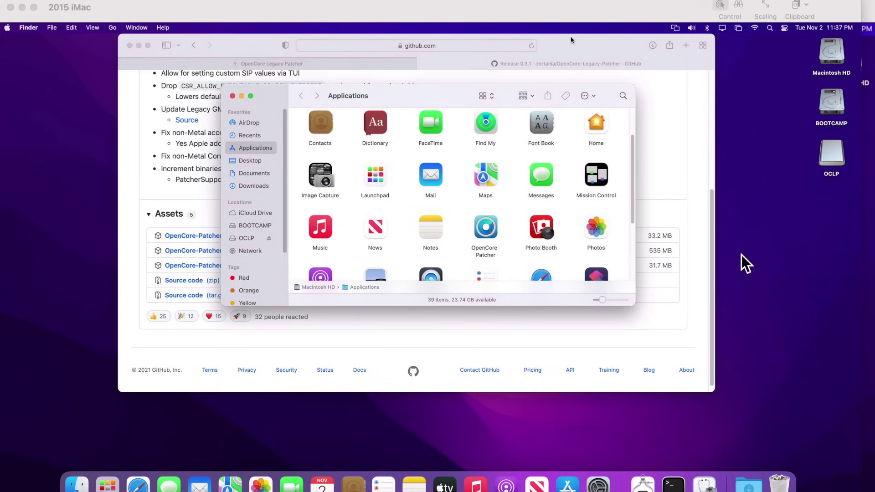
- Show the AirPlay Receiver service in System Preferences' Sharing pane
left_click(607, 487)
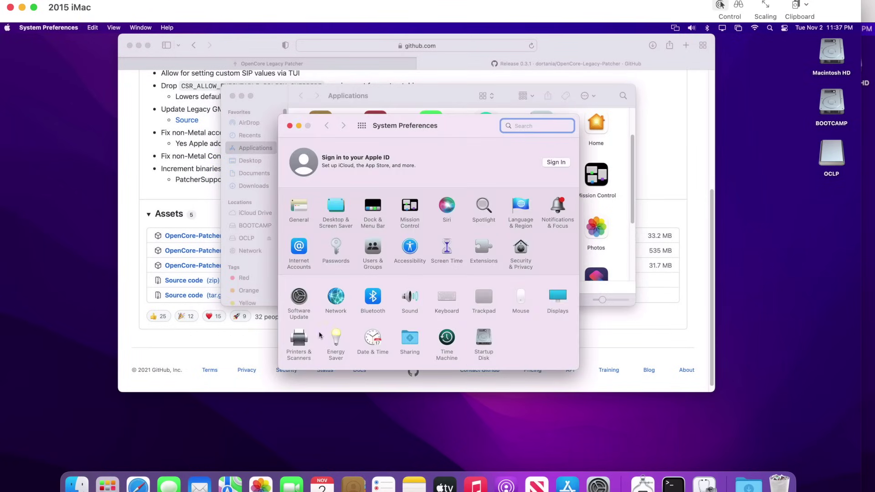
left_click(410, 339)
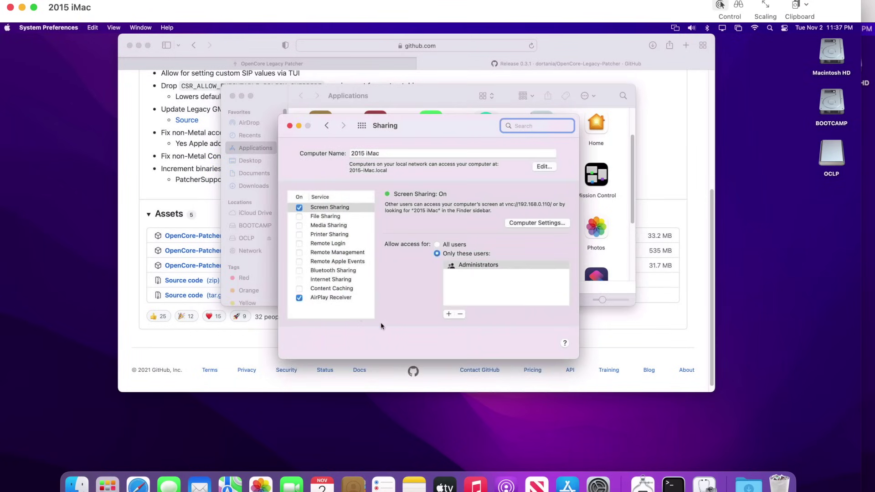
left_click(347, 298)
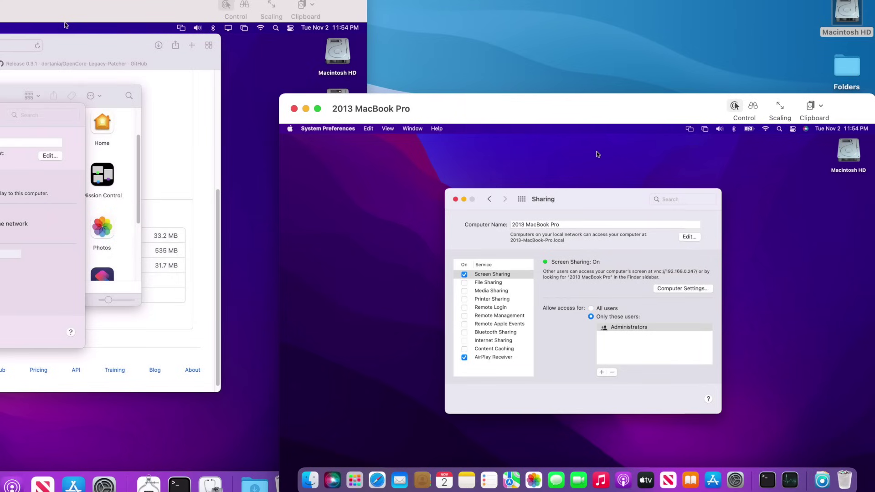
- Mirror the MacBook Pro's screen to the 2015 iMac, accepting the AirPlay request on the iMac
left_click(705, 129)
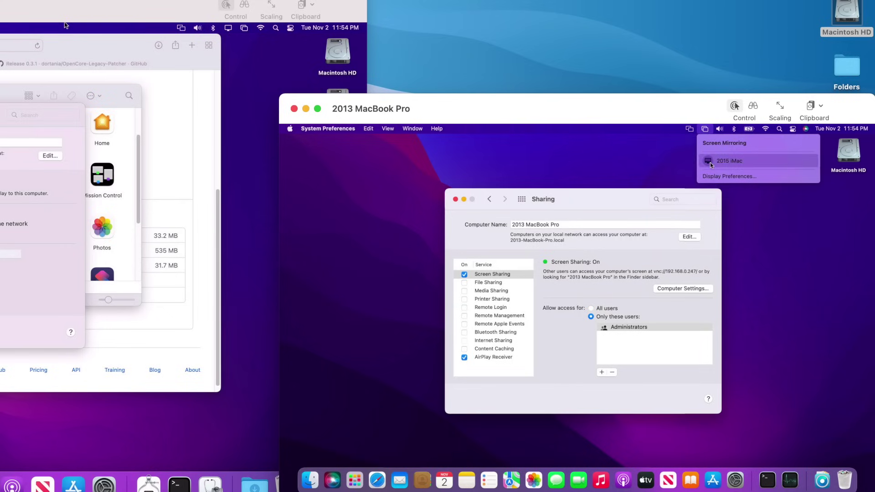
left_click(708, 163)
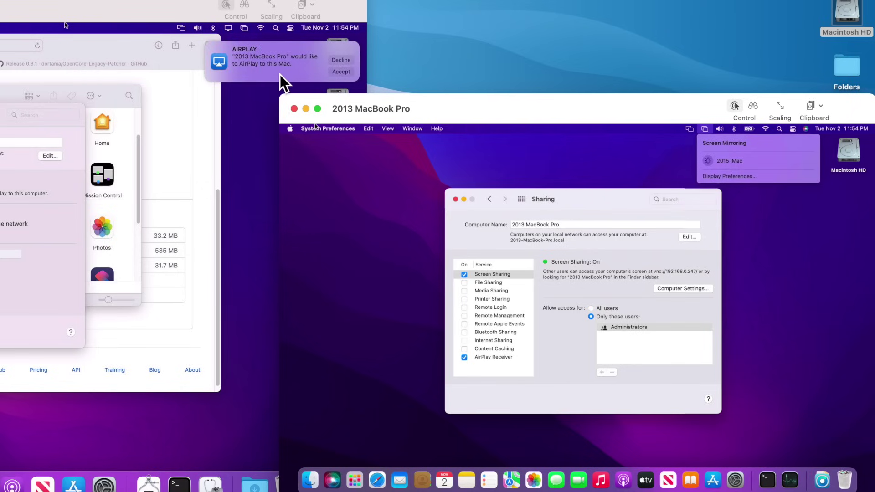
left_click(341, 72)
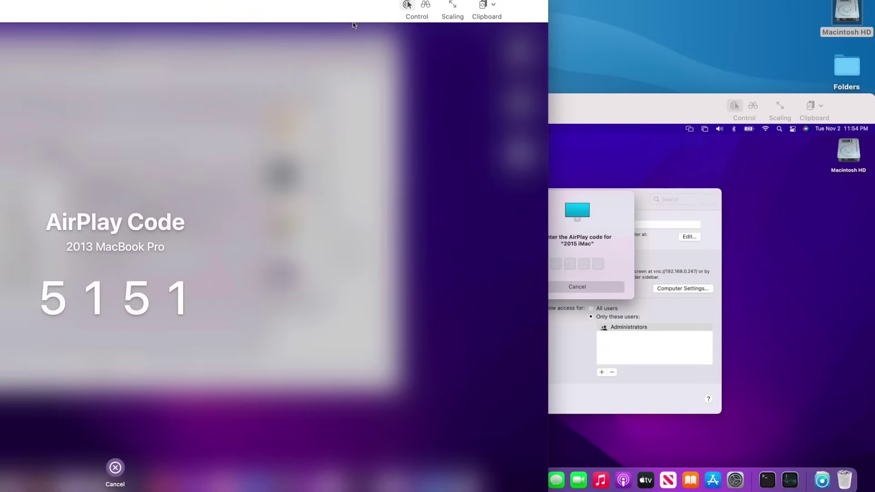
left_click(556, 263)
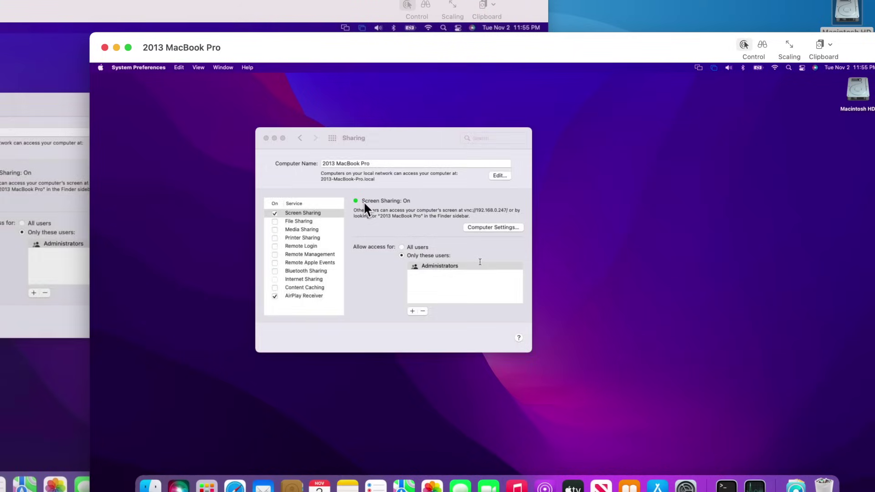
- In the Displays pane, choose Stop Mirroring for the 2015 iMac display
key("super+l")
left_click(511, 298)
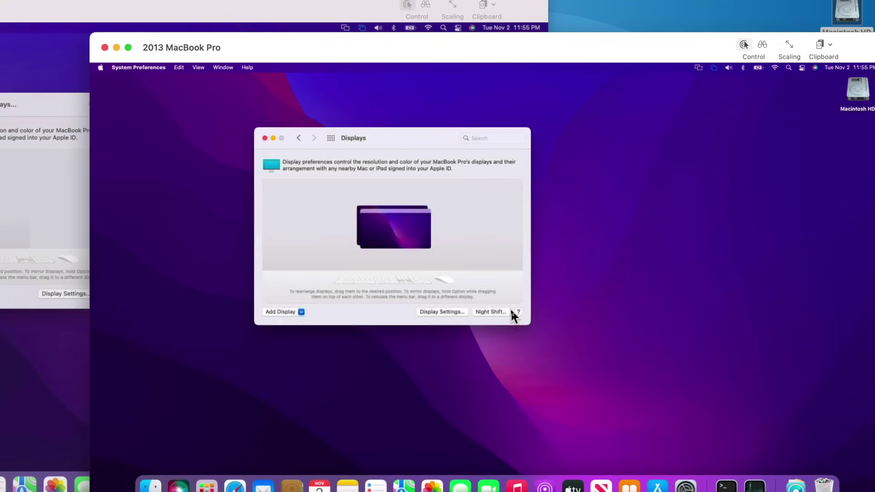
right_click(393, 228)
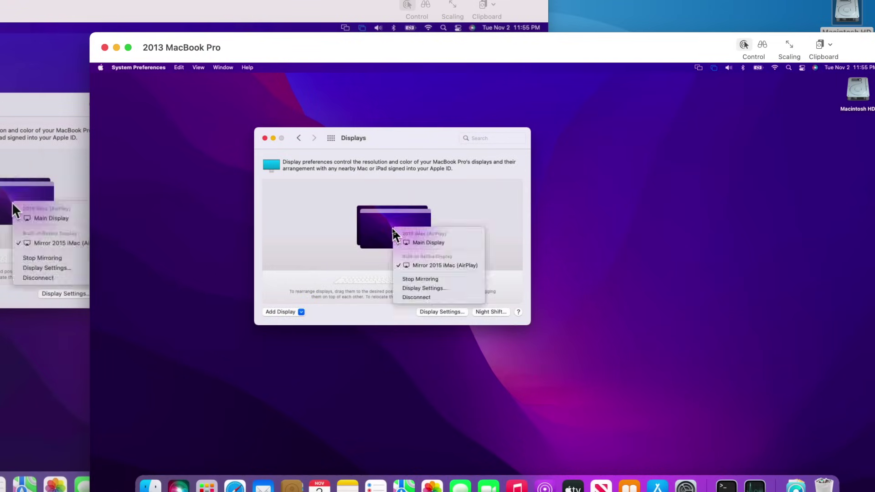
left_click(440, 280)
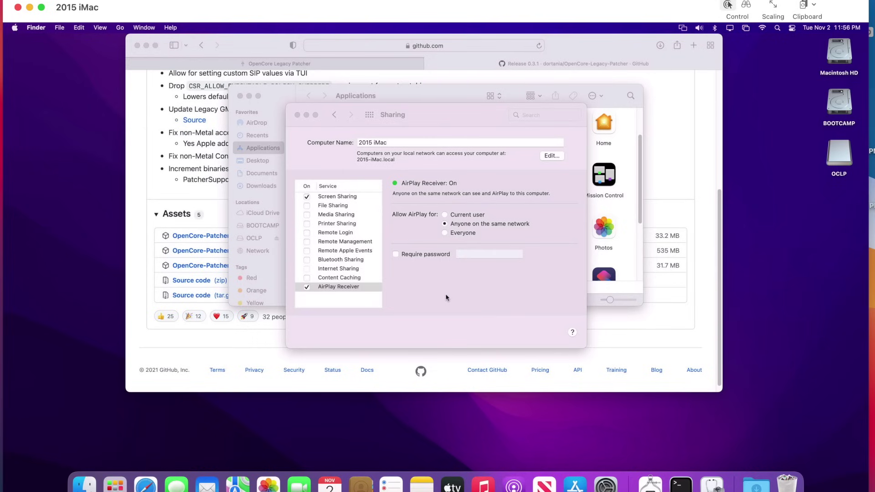
- Eject the OCLP drive from its desktop icon, then confirm Restart from the Apple menu
right_click(833, 149)
left_click(795, 167)
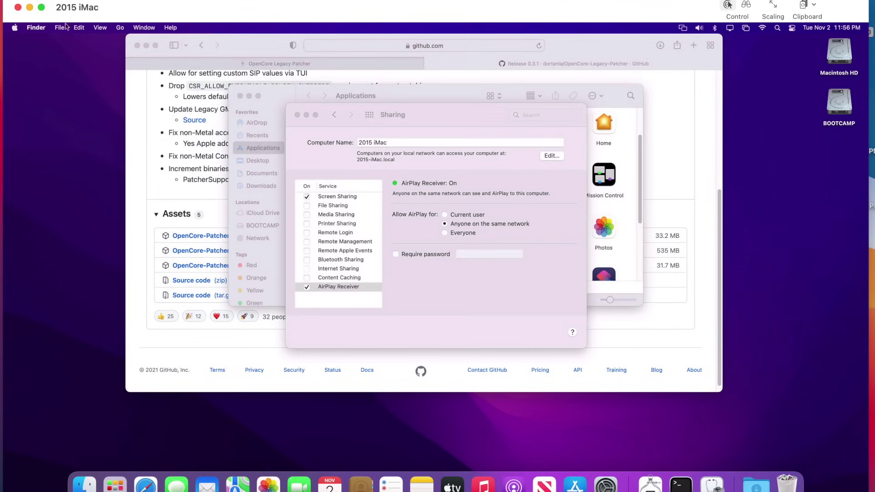
left_click(20, 27)
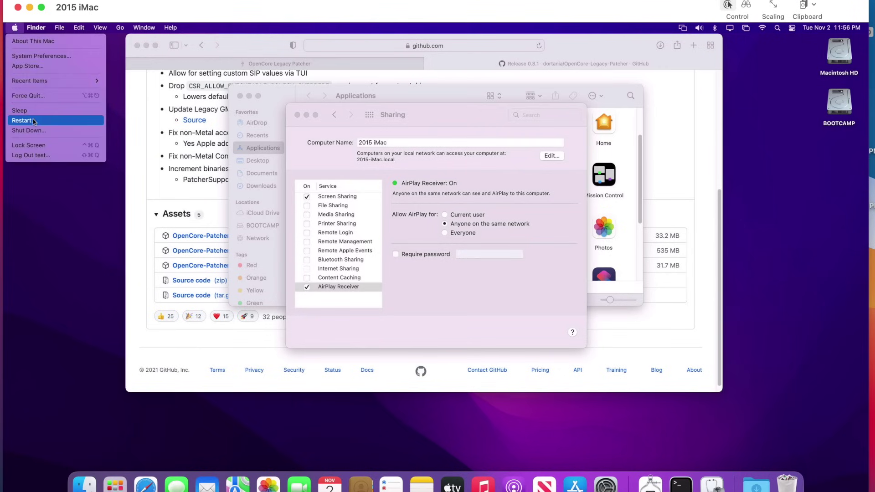
left_click(441, 287)
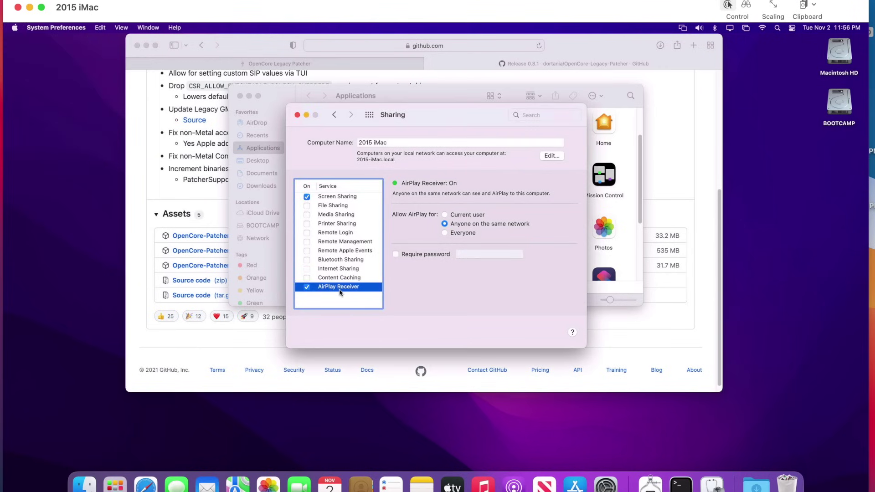
left_click(11, 29)
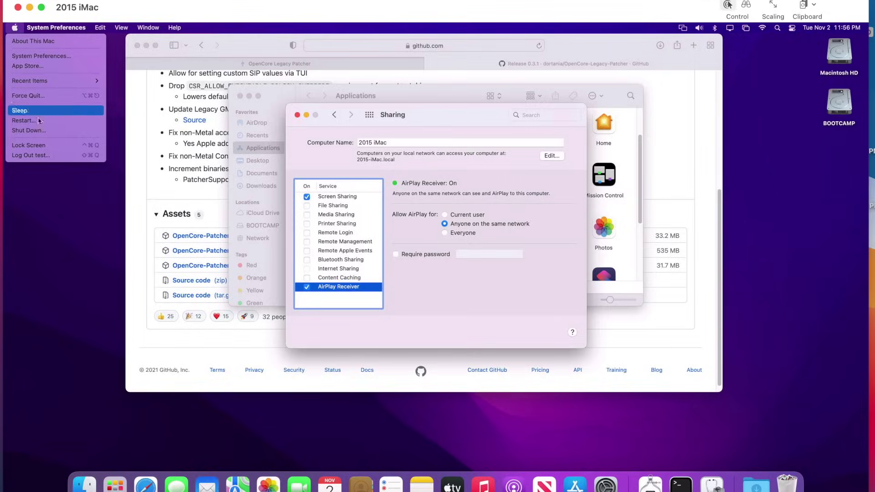
left_click(23, 120)
left_click(513, 189)
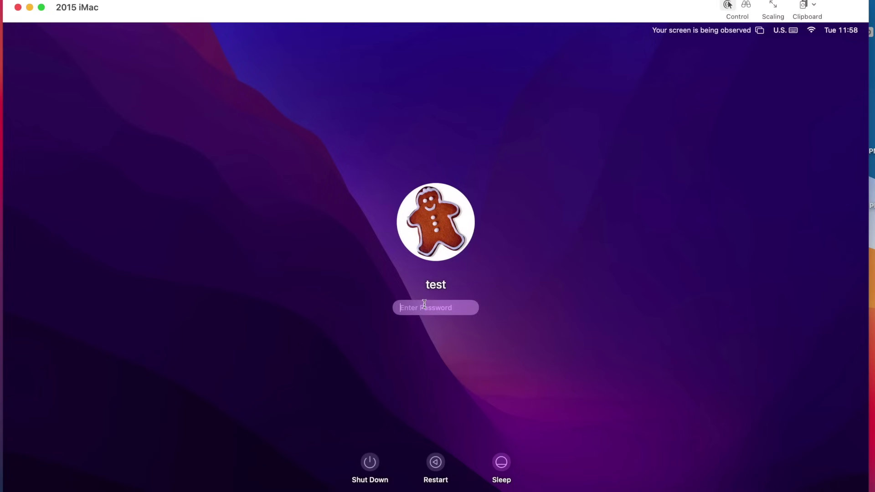
- Enter the account password at the login window to sign back in
key("Return")
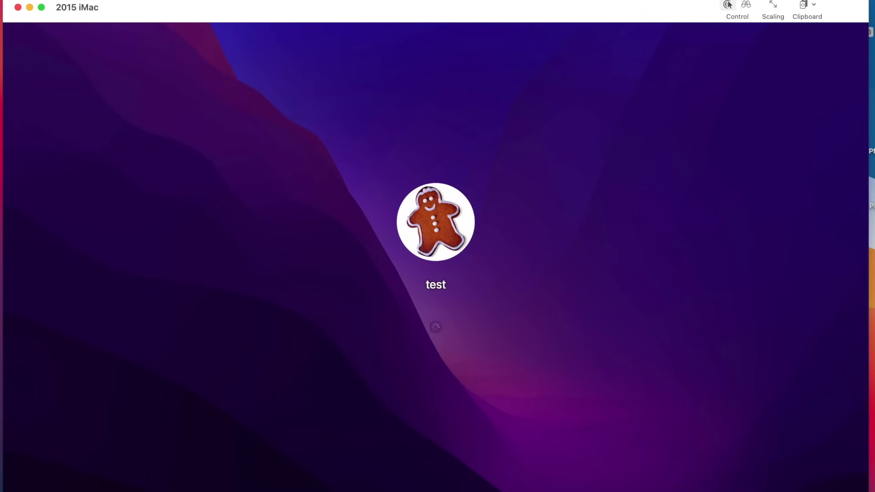
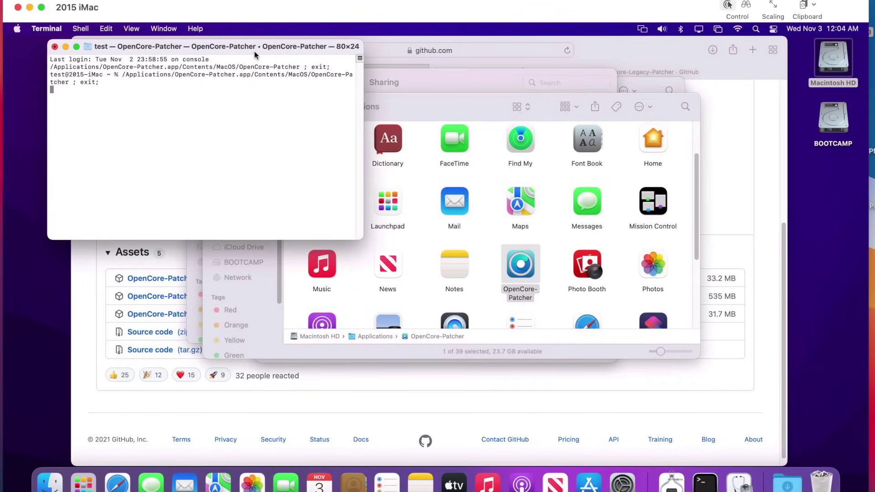
- Enlarge the text and set Allow OpenCore on native Models to True in Patcher Settings
key("super+plus")
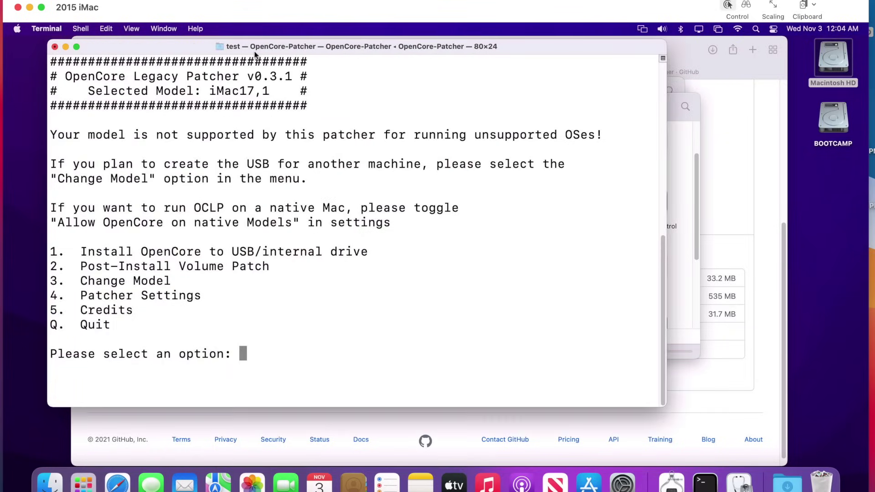
type("4")
key("Return")
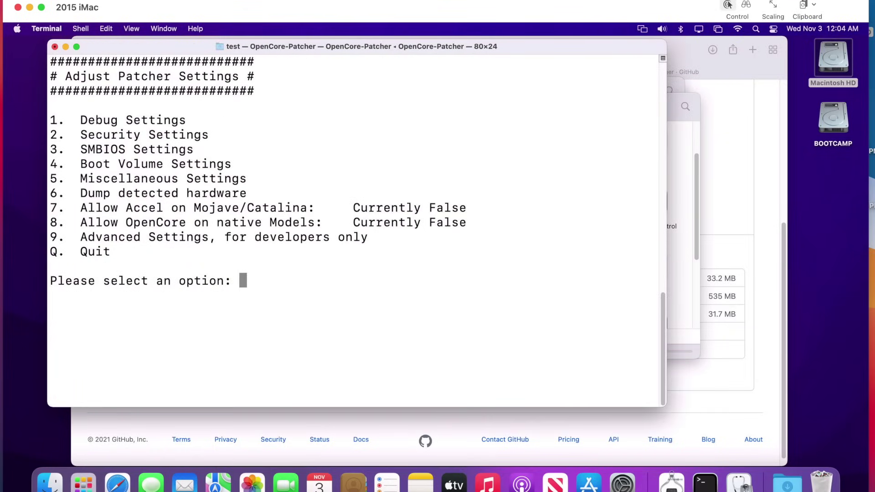
type("8")
key("Return")
type("y")
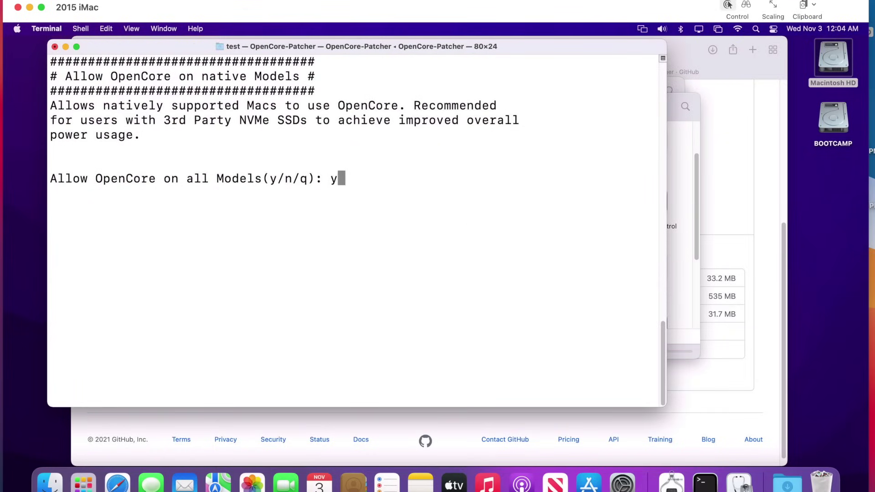
key("Return")
type("q")
key("Return")
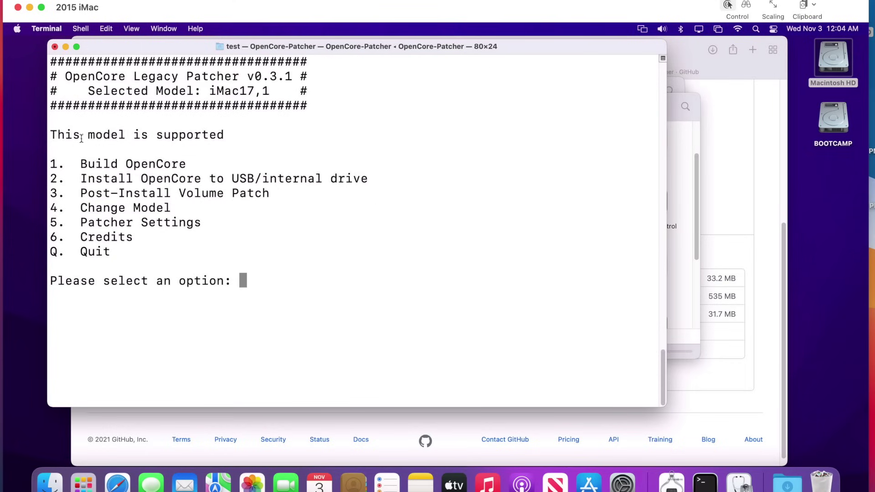
- Verify the main menu reports the iMac17,1 as supported, then reopen Patcher Settings
left_click_drag(50, 134, 281, 140)
left_click(270, 172)
scroll(244, 198, "up", 1)
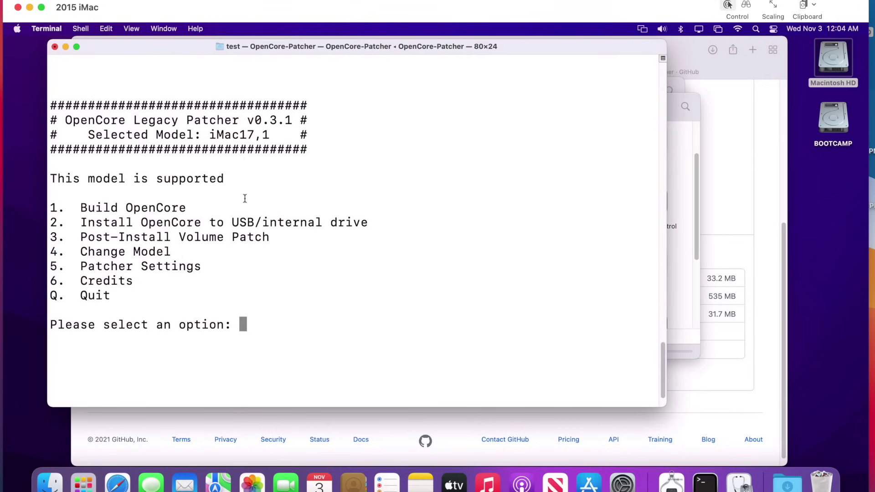
type("5")
key("Return")
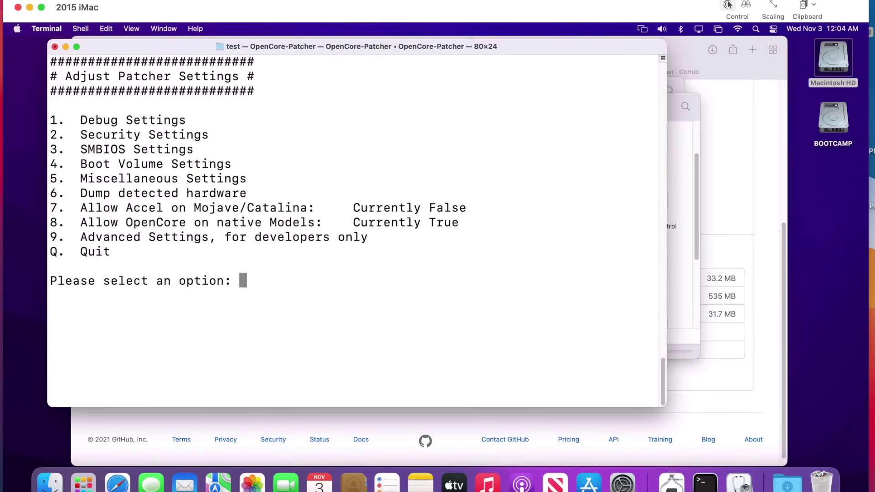
- Set ShowPicker Mode to False under Miscellaneous settings and back out of that menu
type("5")
key("Return")
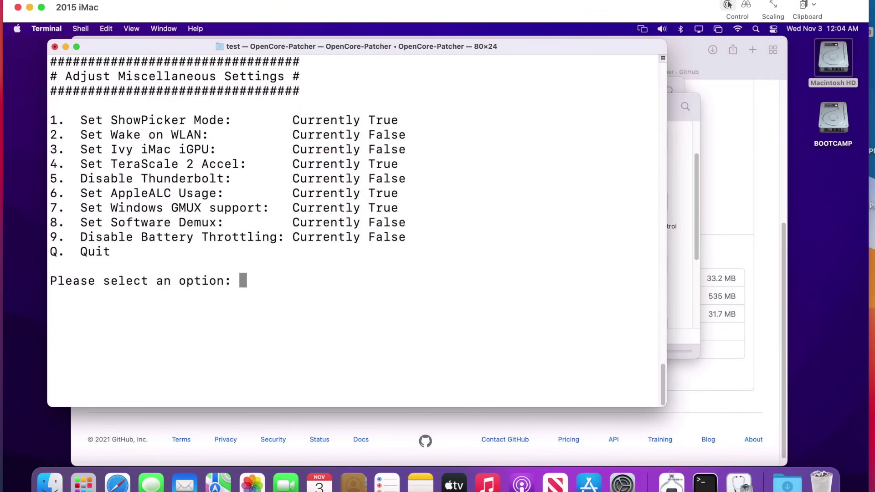
type("1")
key("Return")
type("n")
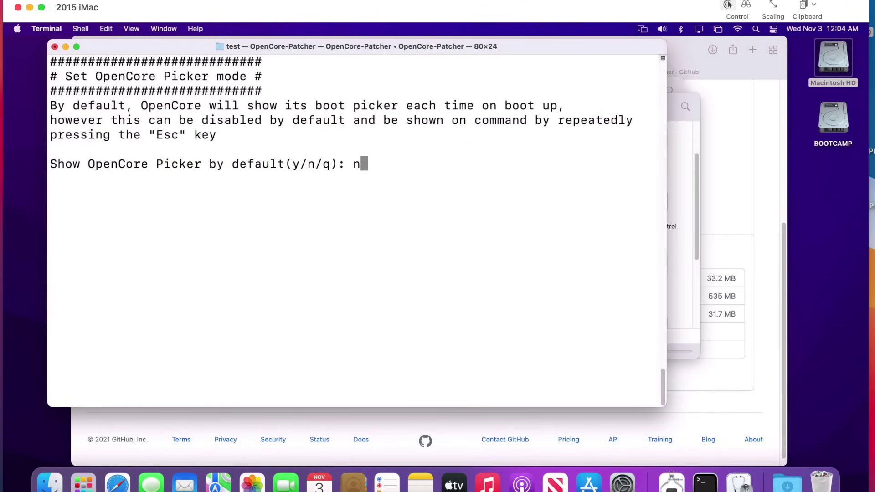
key("Return")
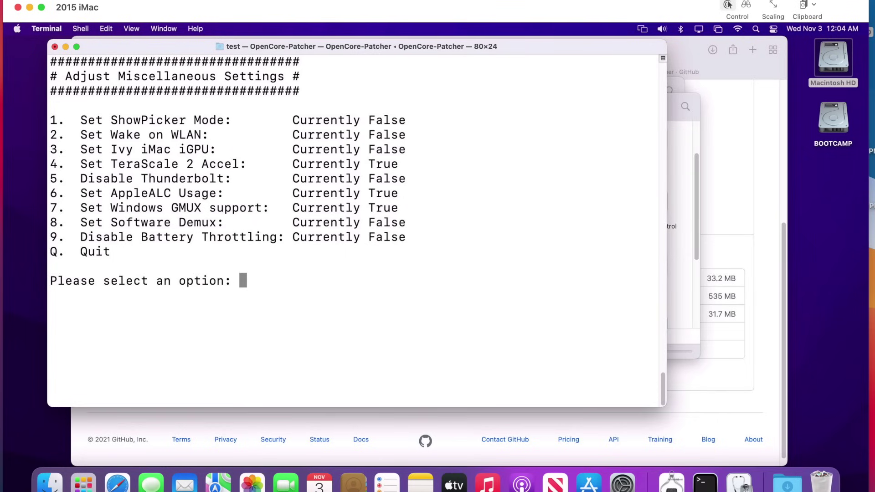
type("q")
key("Return")
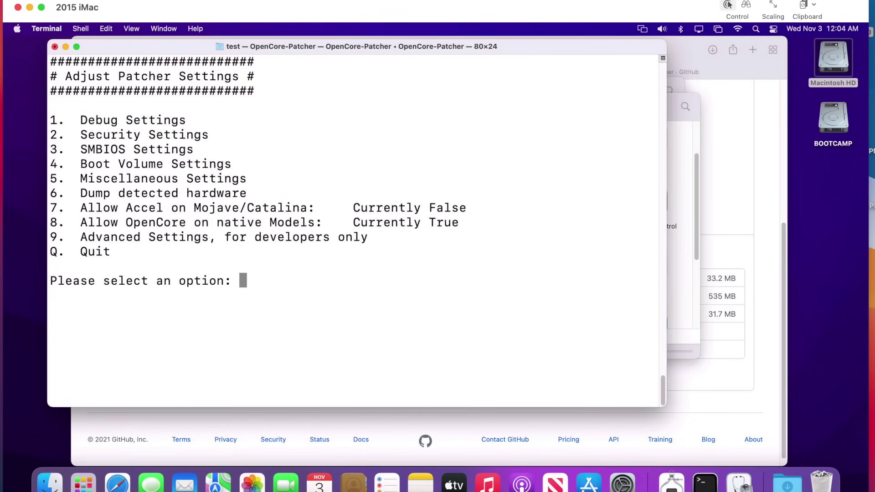
type("q")
key("Return")
- From the main menu, run Build OpenCore for the iMac17,1 and return afterwards
type("q")
key("Return")
type("1")
key("Return")
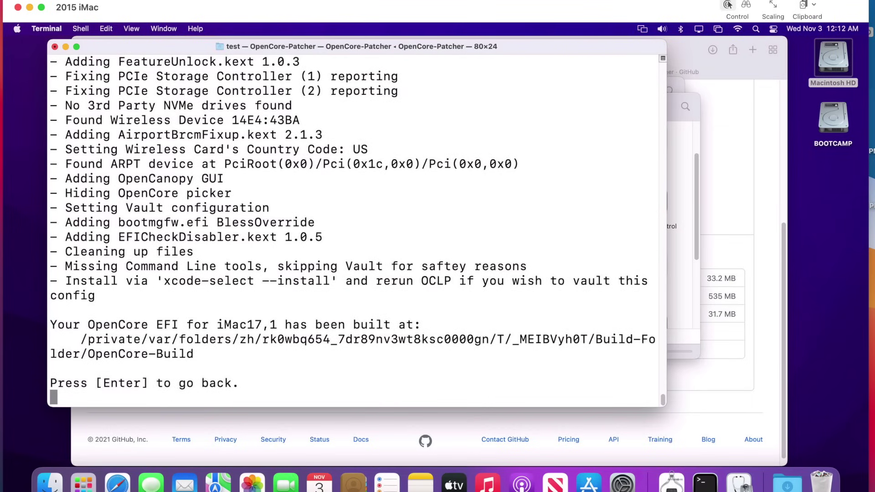
key("Return")
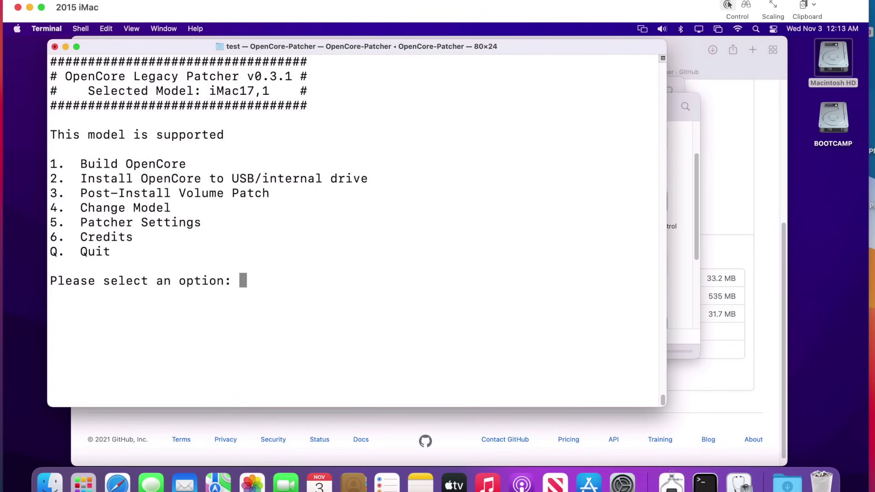
- Install OpenCore to the internal 251 GB Apple SSD, choosing disk 0 and partition 1
left_click_drag(231, 178, 392, 180)
left_click(257, 178)
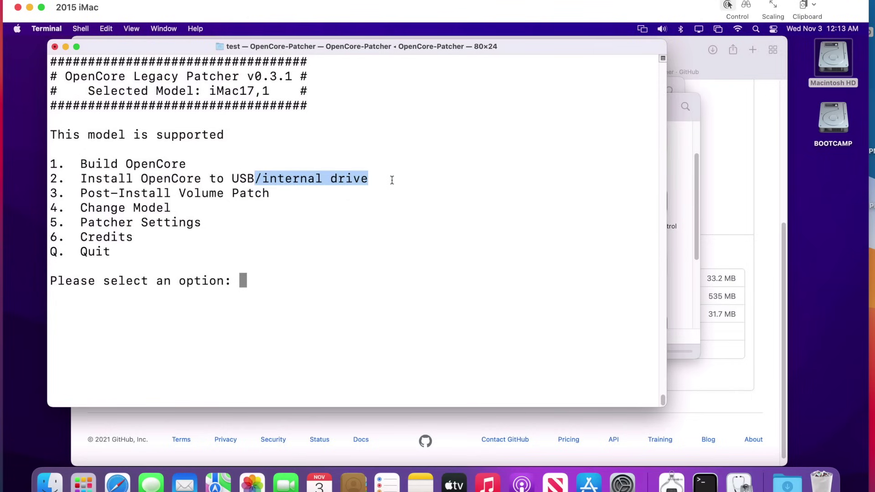
type("2")
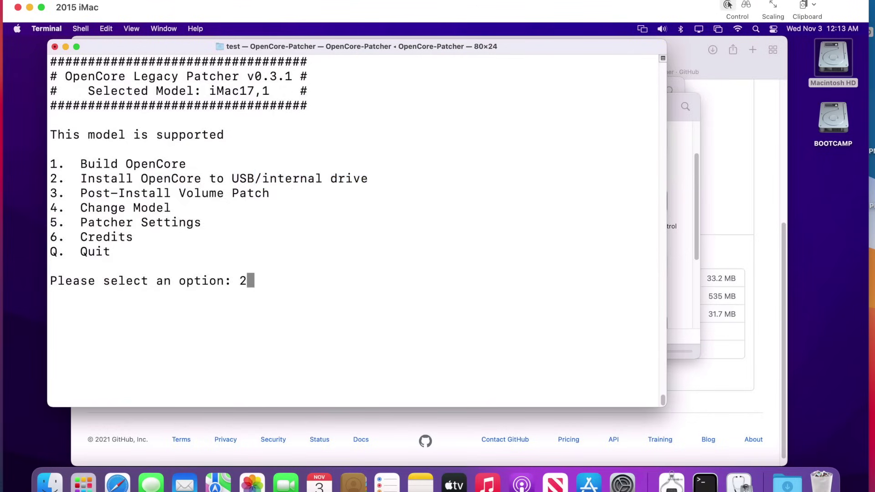
key("Return")
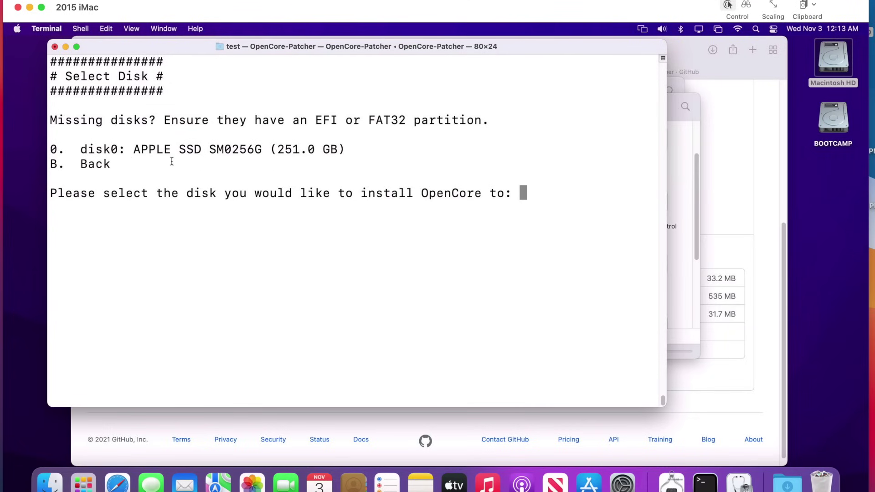
type("0")
key("Return")
type("1")
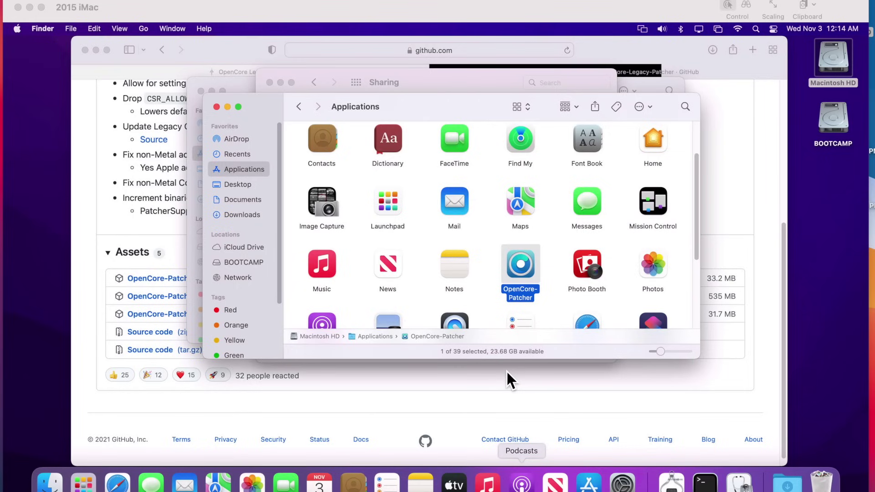
- Restart the Mac via Apple menu > Restart… and confirm in the dialog
left_click(18, 30)
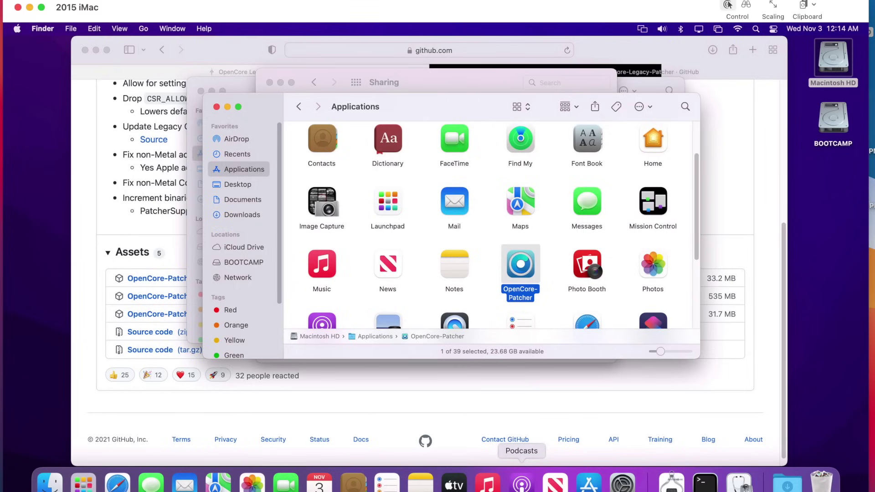
left_click(17, 28)
left_click(50, 139)
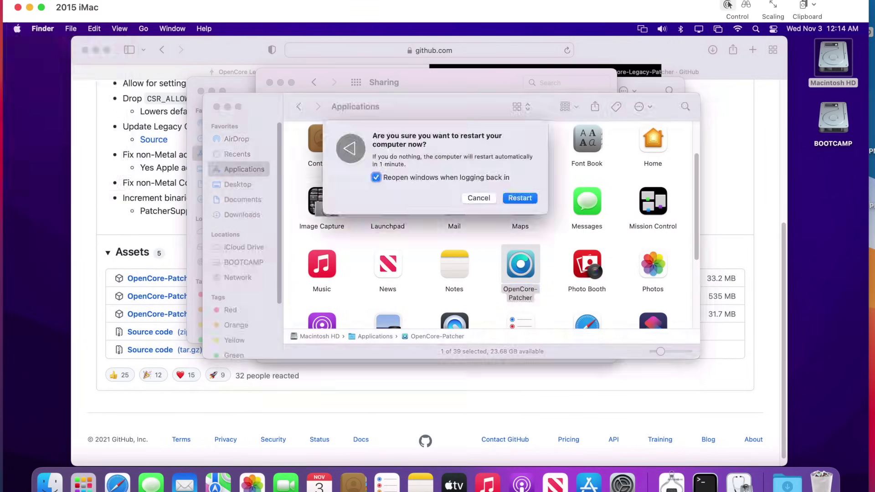
left_click(512, 198)
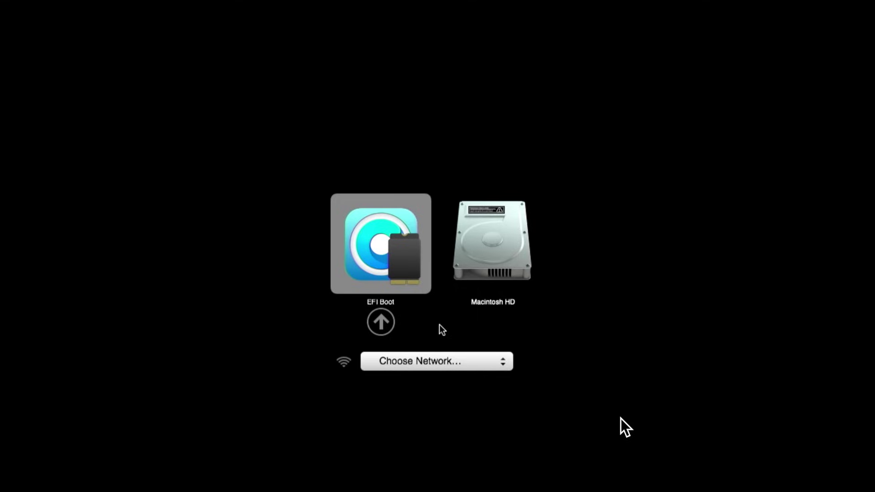
- Make EFI Boot the default entry with Control and boot macOS from it
key("ctrl")
left_click(380, 322)
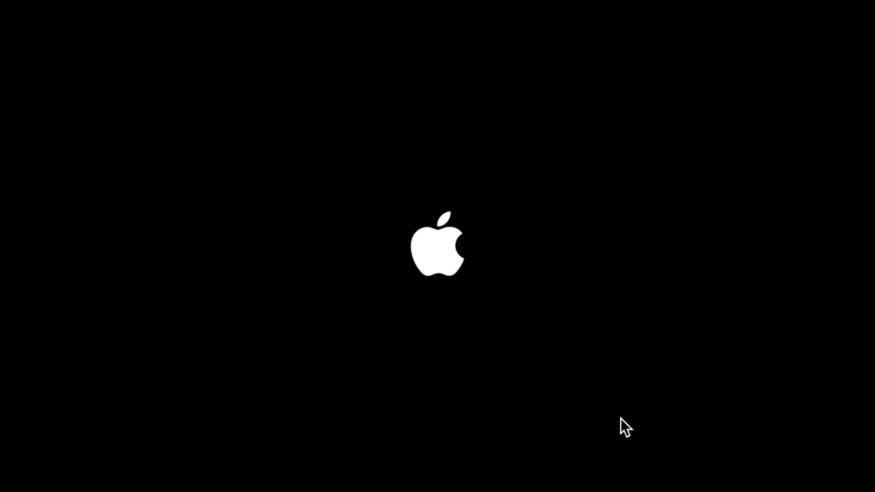